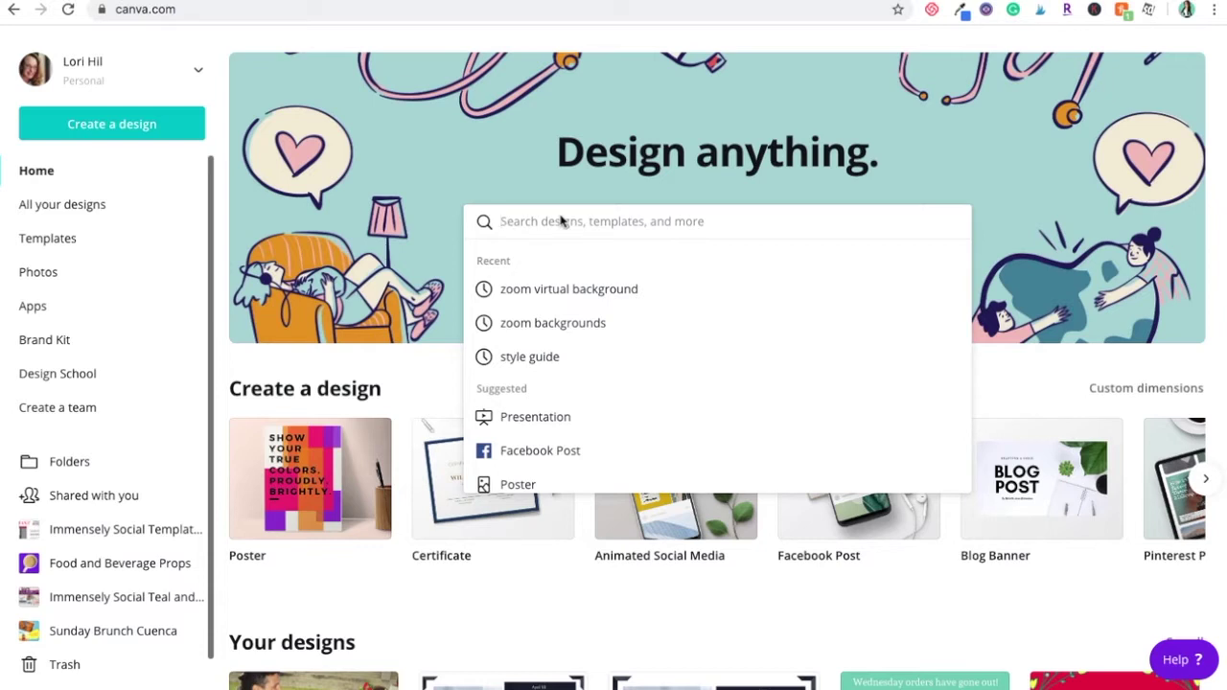
Search 'zoom' and browse the Zoom Virtual Background (1280 × 720 px) template results.
type("zoom")
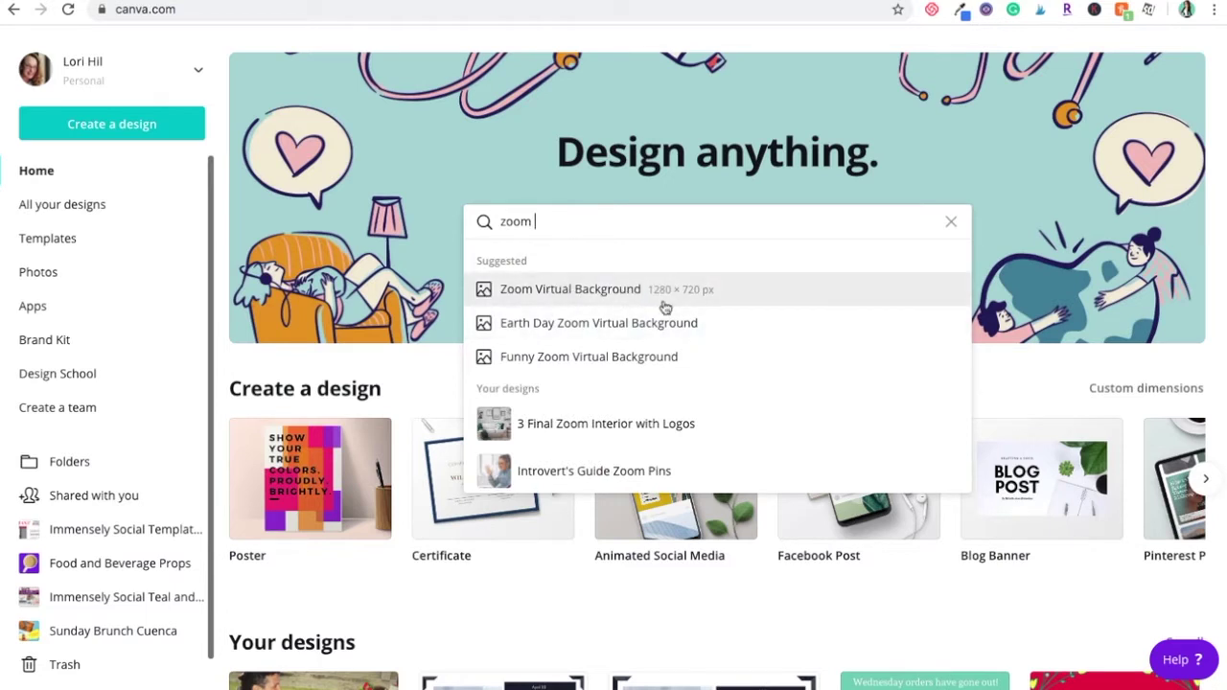
left_click(598, 295)
scroll(961, 362, "down", 2)
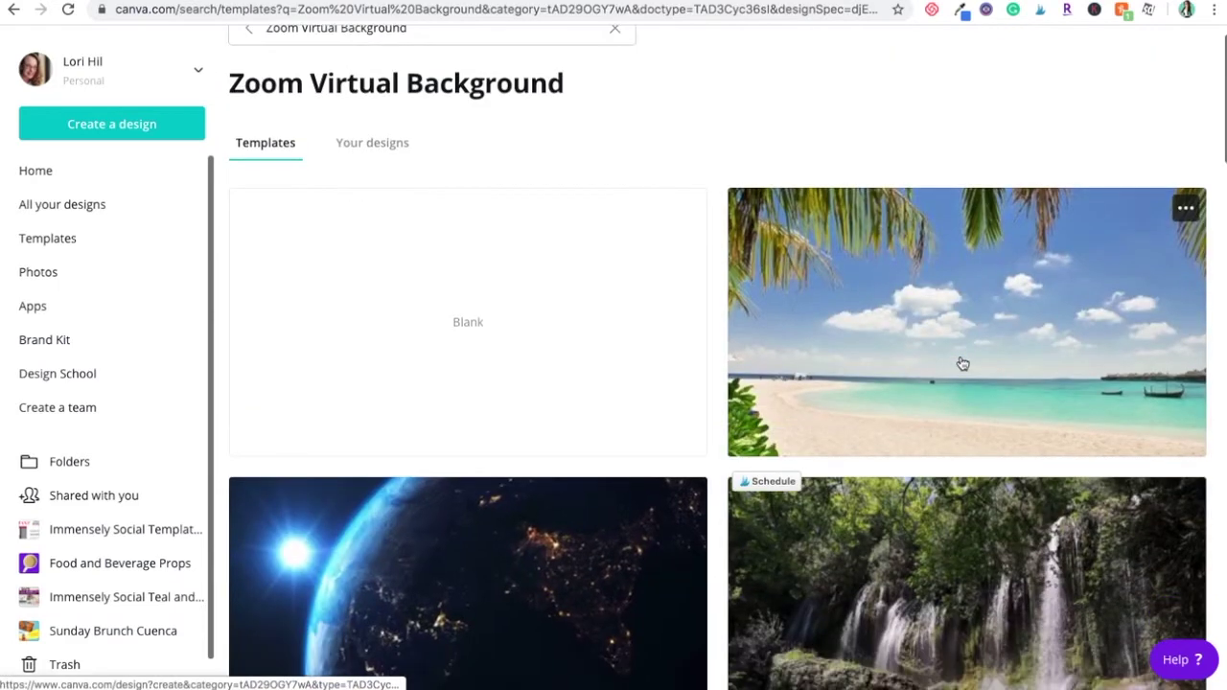
scroll(959, 384, "down", 1)
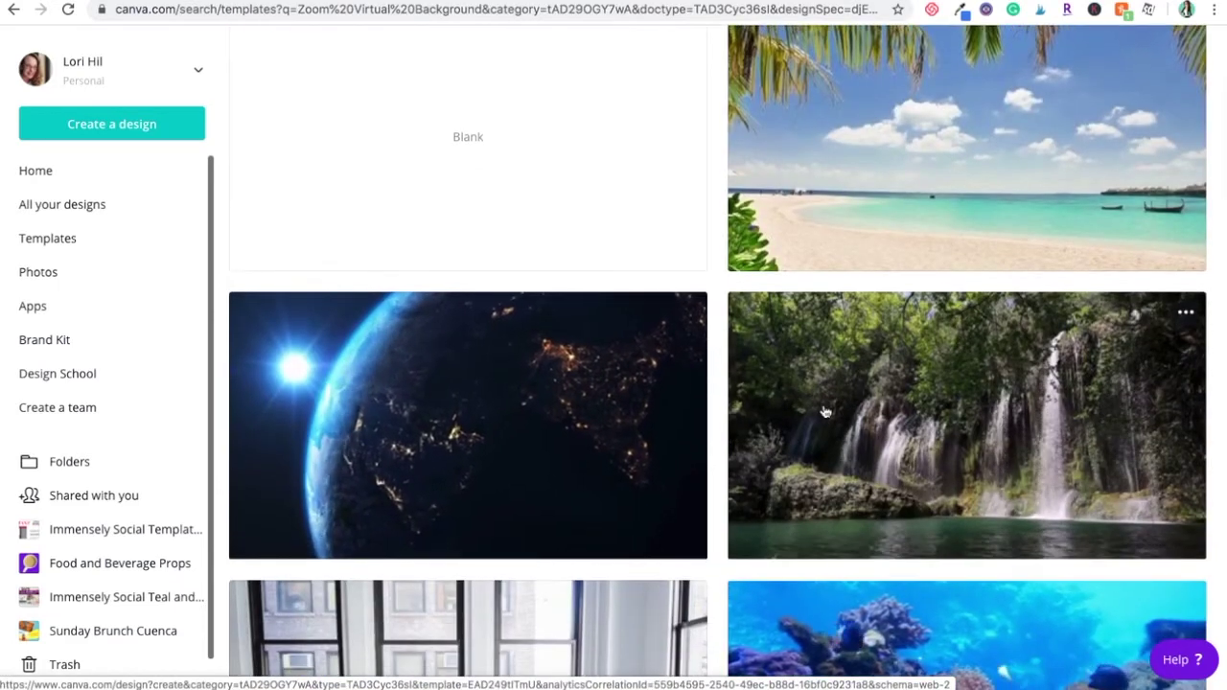
scroll(945, 435, "down", 7)
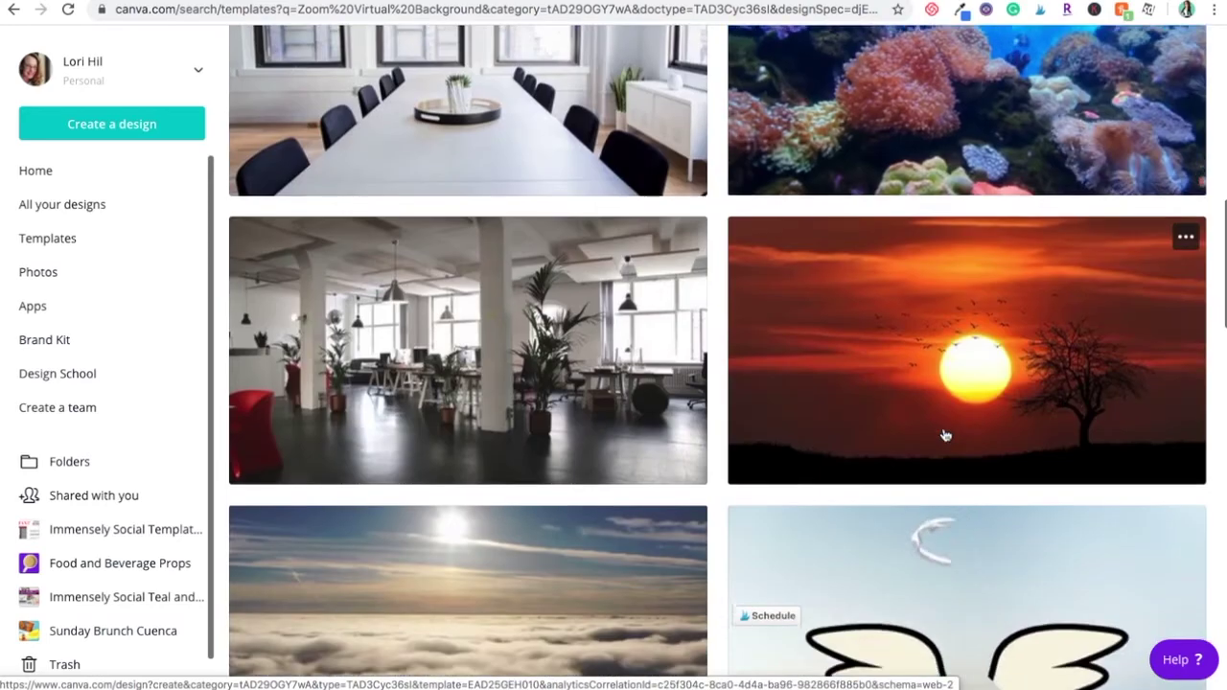
scroll(944, 435, "down", 5)
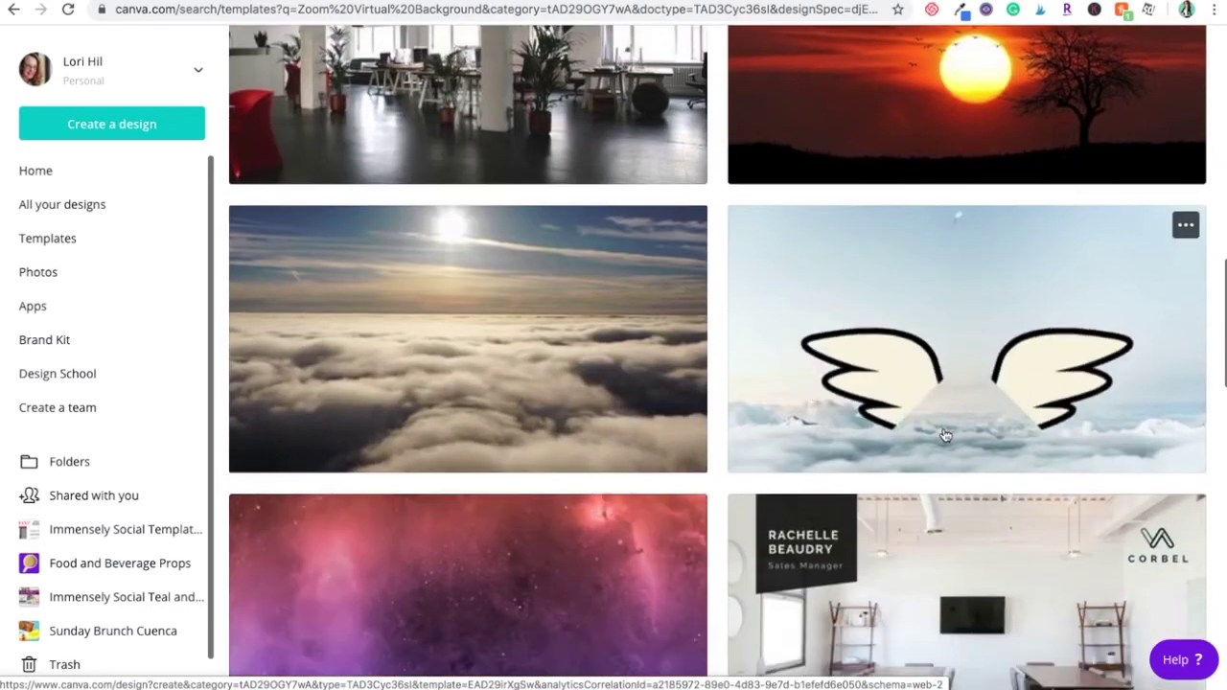
scroll(944, 435, "up", 15)
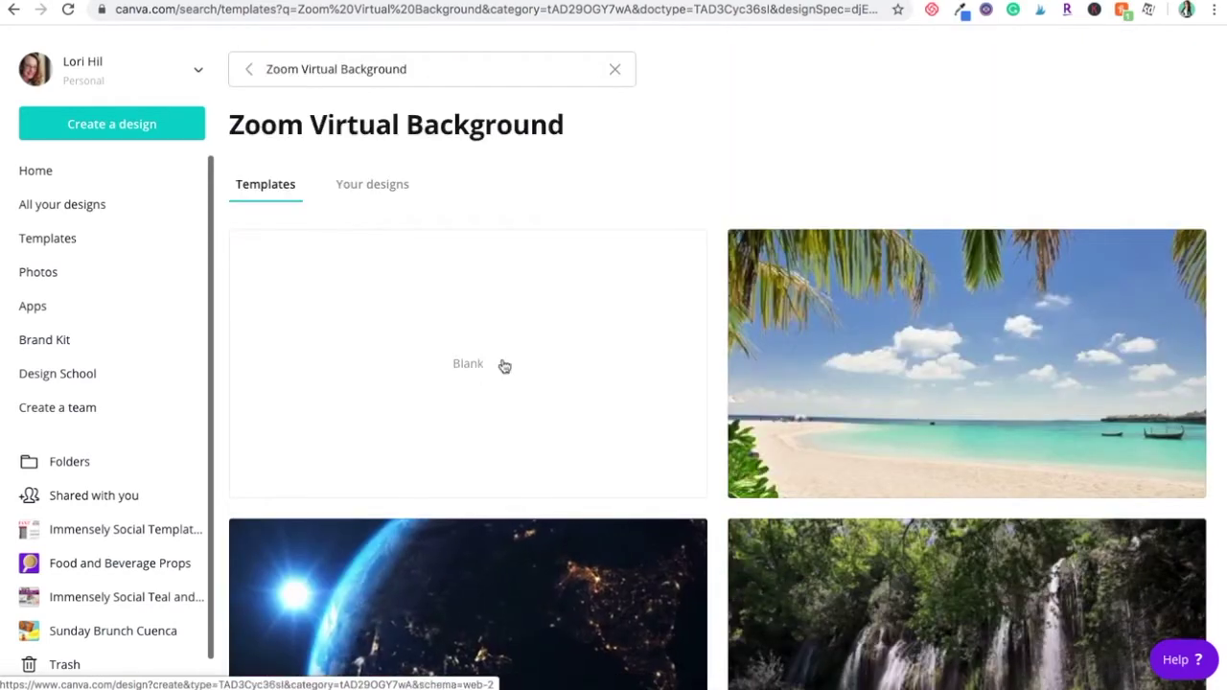
Create a blank Zoom Virtual Background design filled with the first Grids sky-and-hills element.
left_click(458, 373)
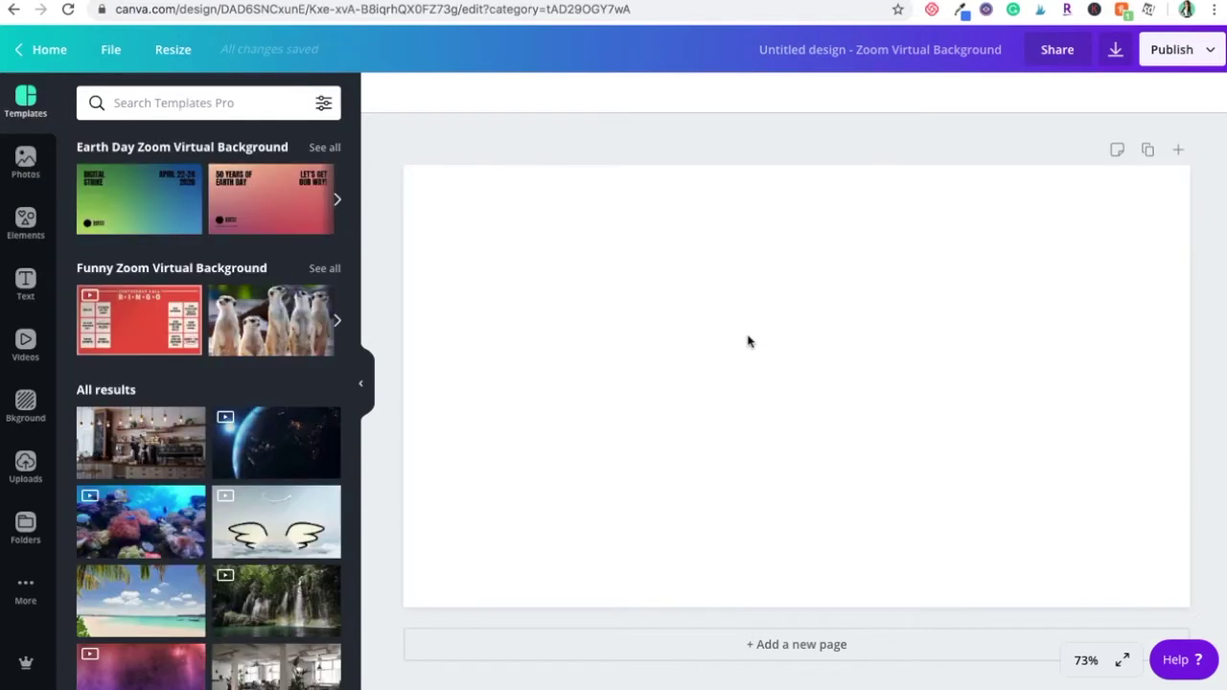
left_click(25, 227)
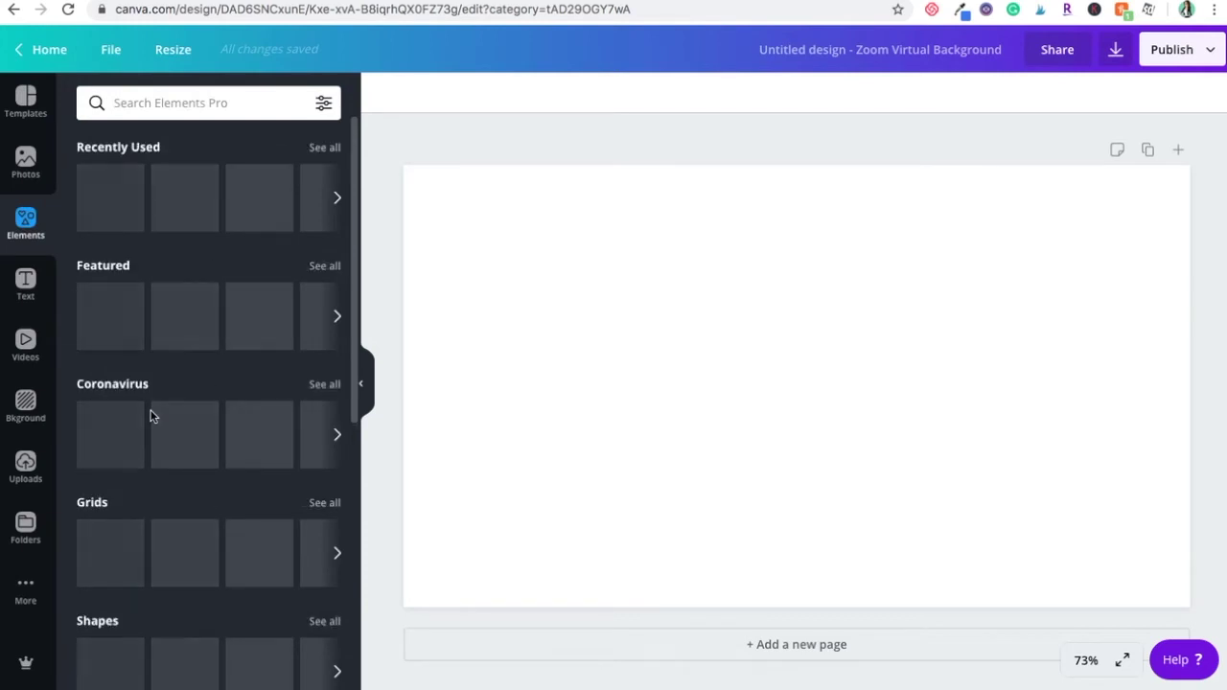
left_click(110, 572)
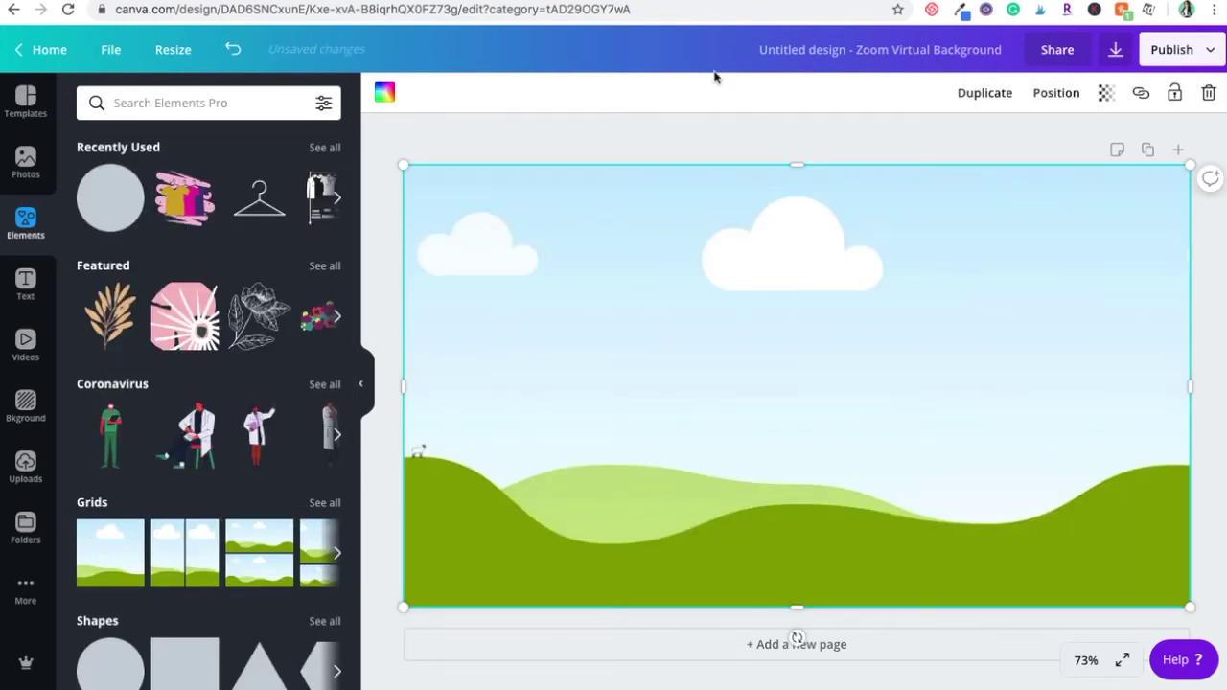
left_click(695, 135)
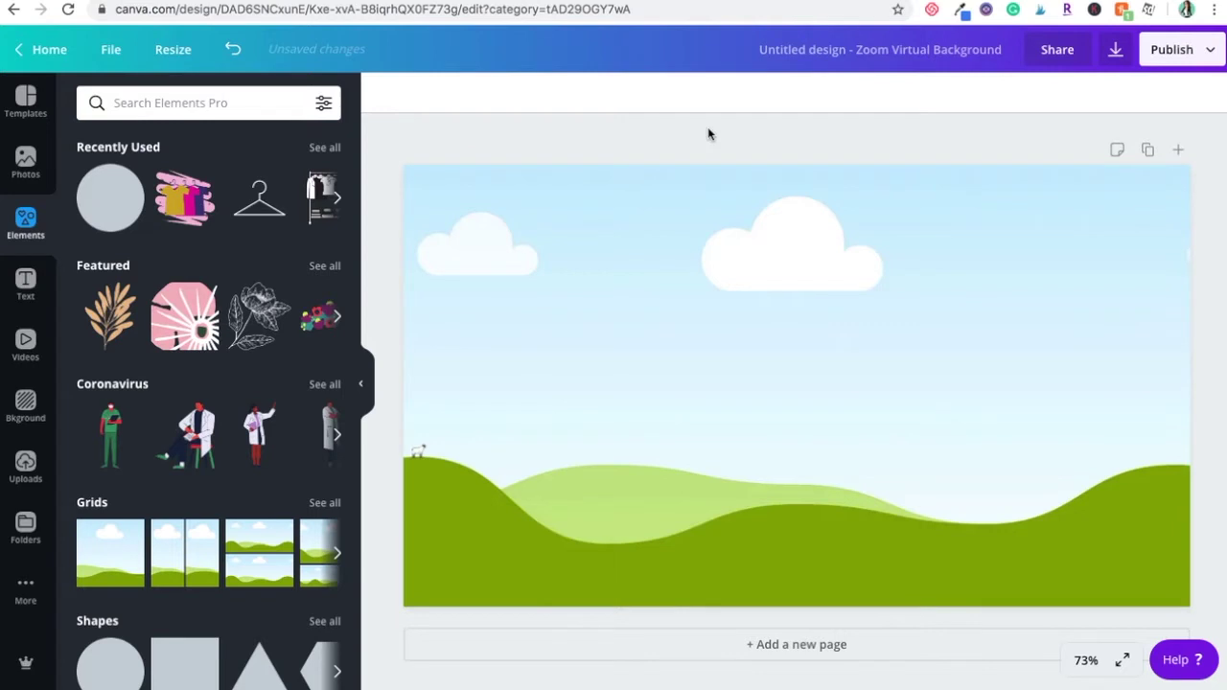
left_click(26, 161)
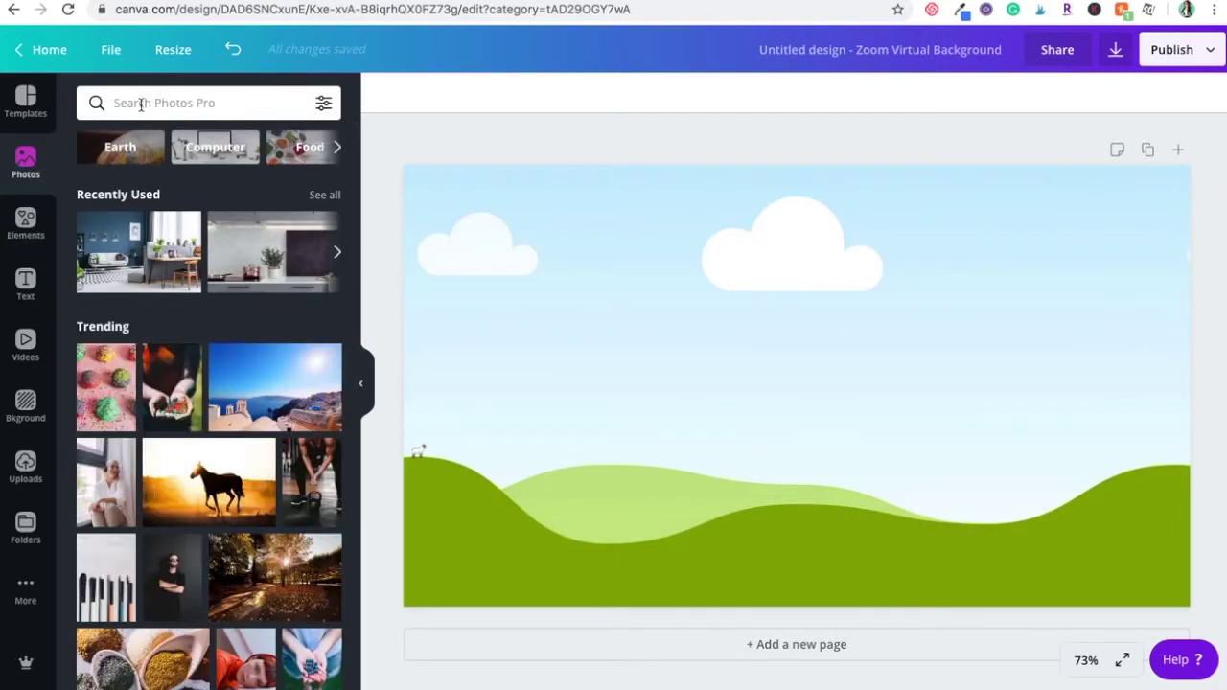
Search the stock photos for 'interiors' and scroll through the room results.
left_click(141, 104)
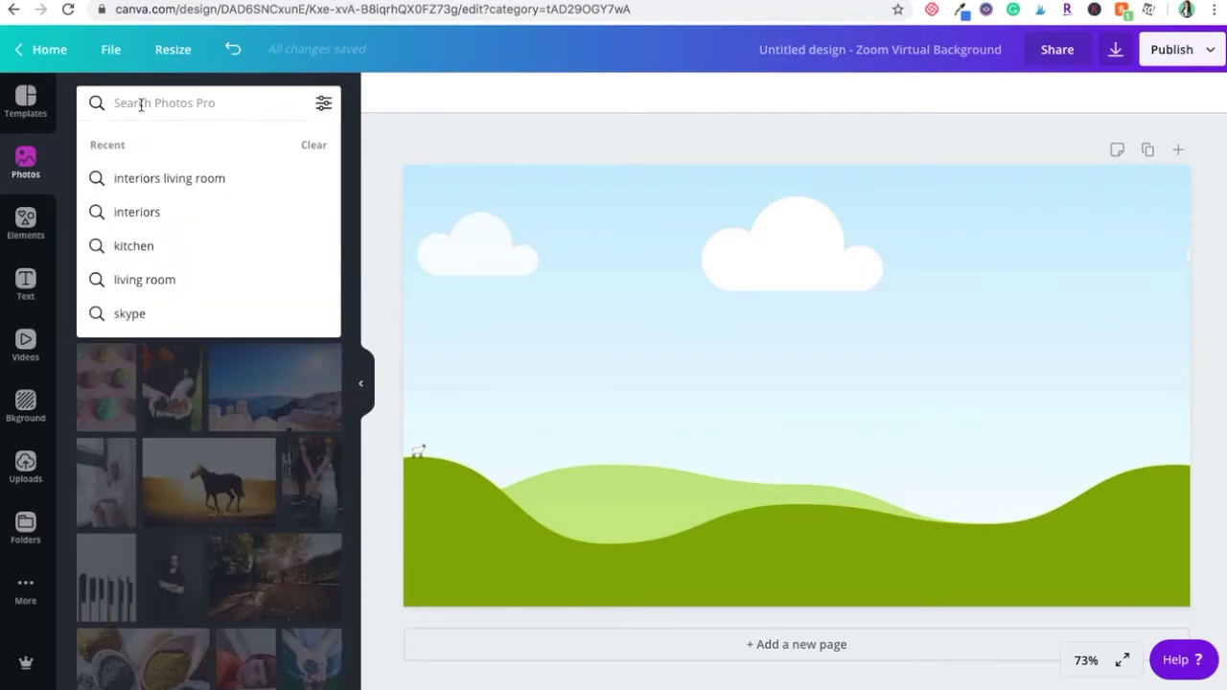
type("interiors")
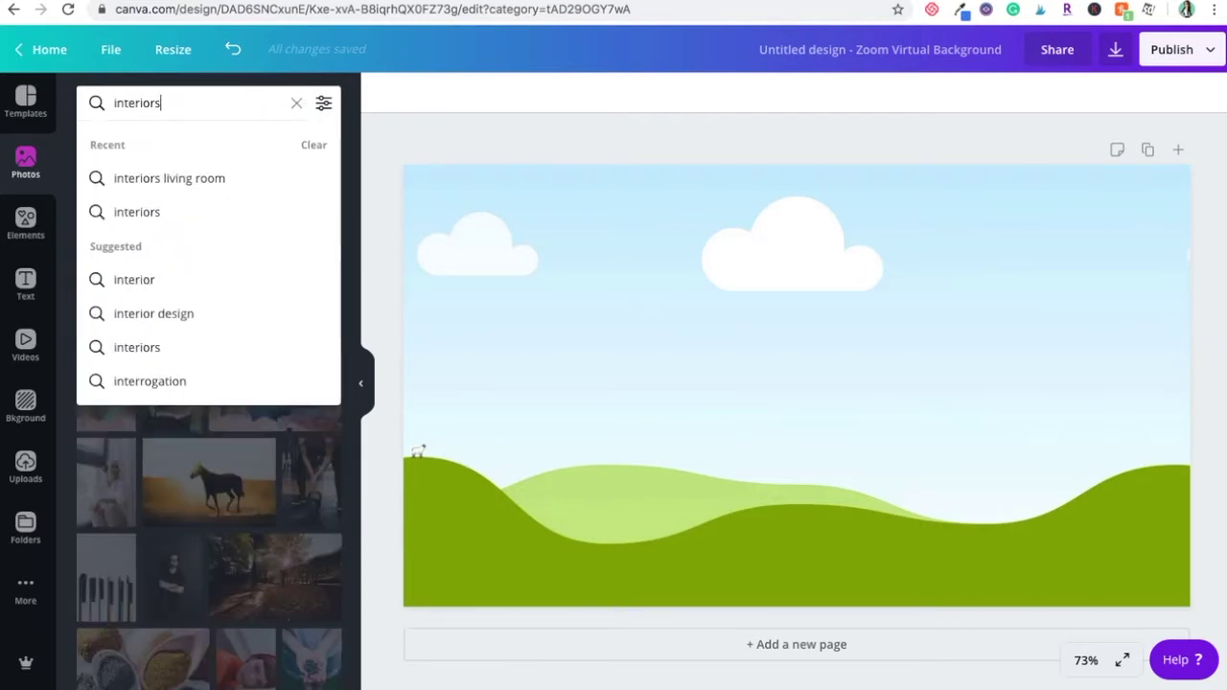
left_click(153, 210)
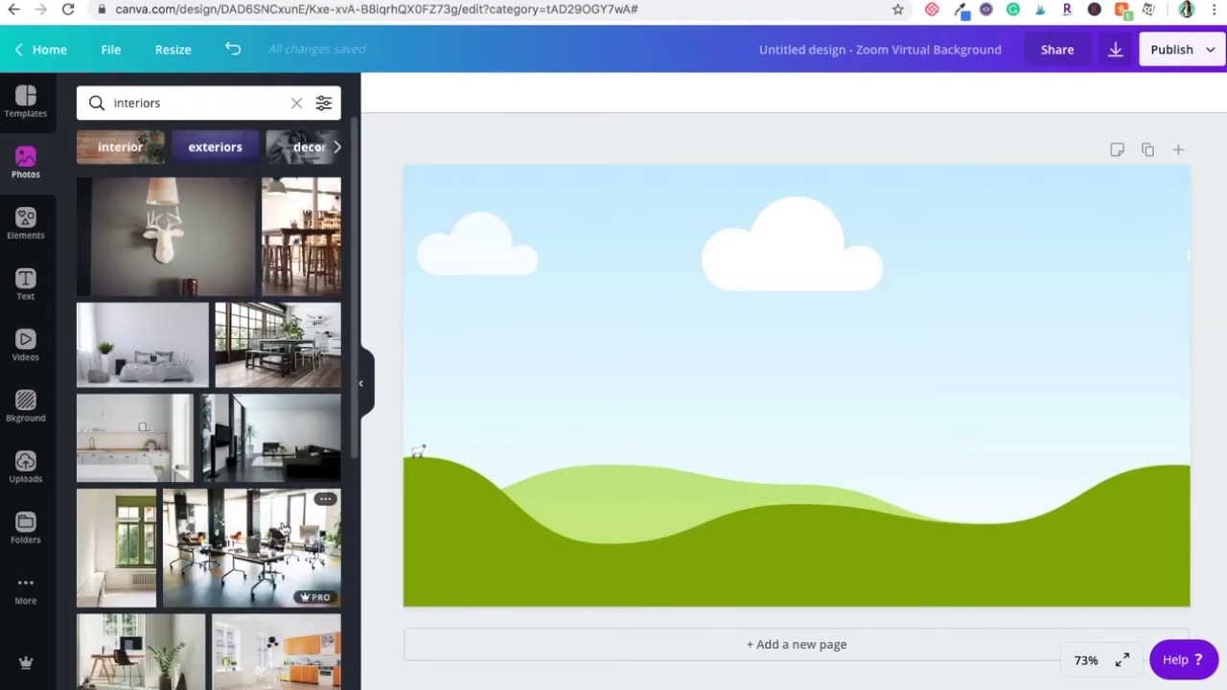
scroll(273, 542, "down", 1)
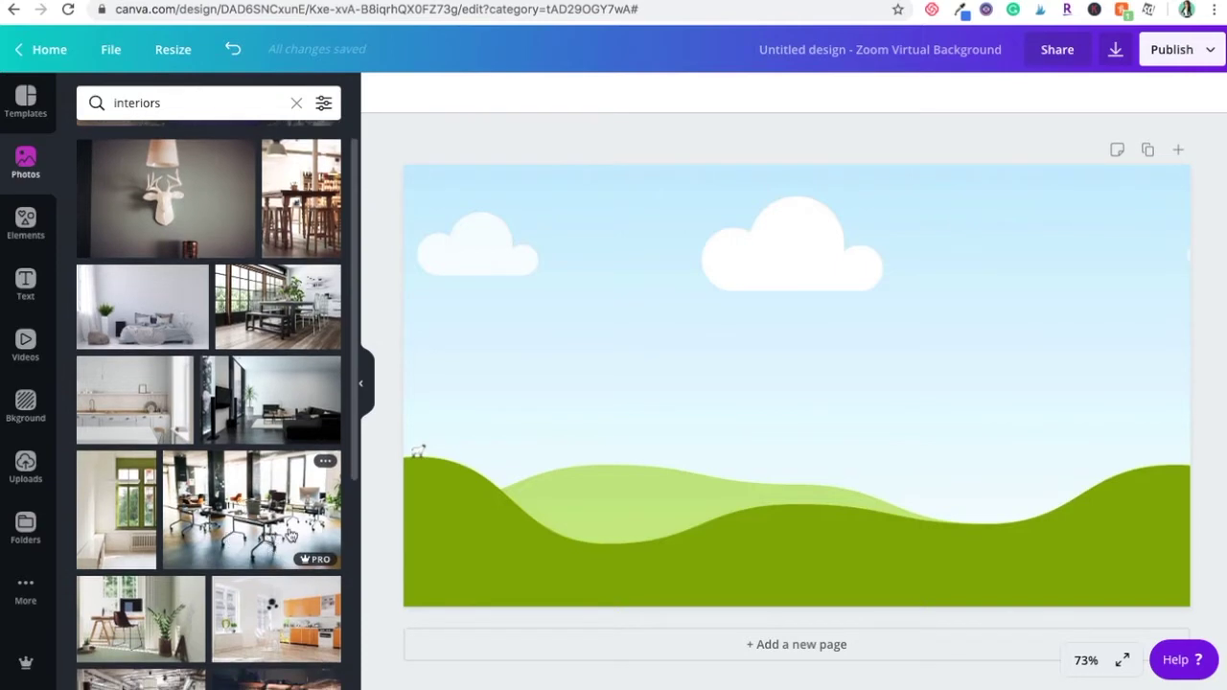
scroll(292, 436, "down", 3)
scroll(205, 419, "down", 2)
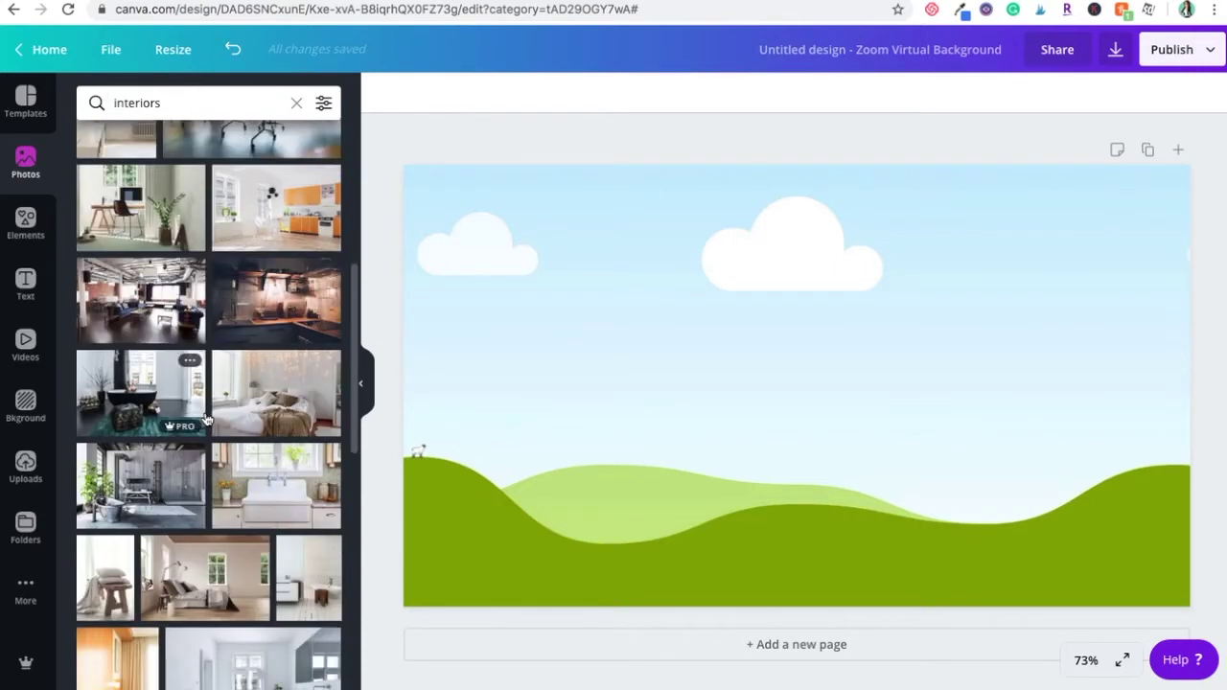
scroll(205, 419, "down", 3)
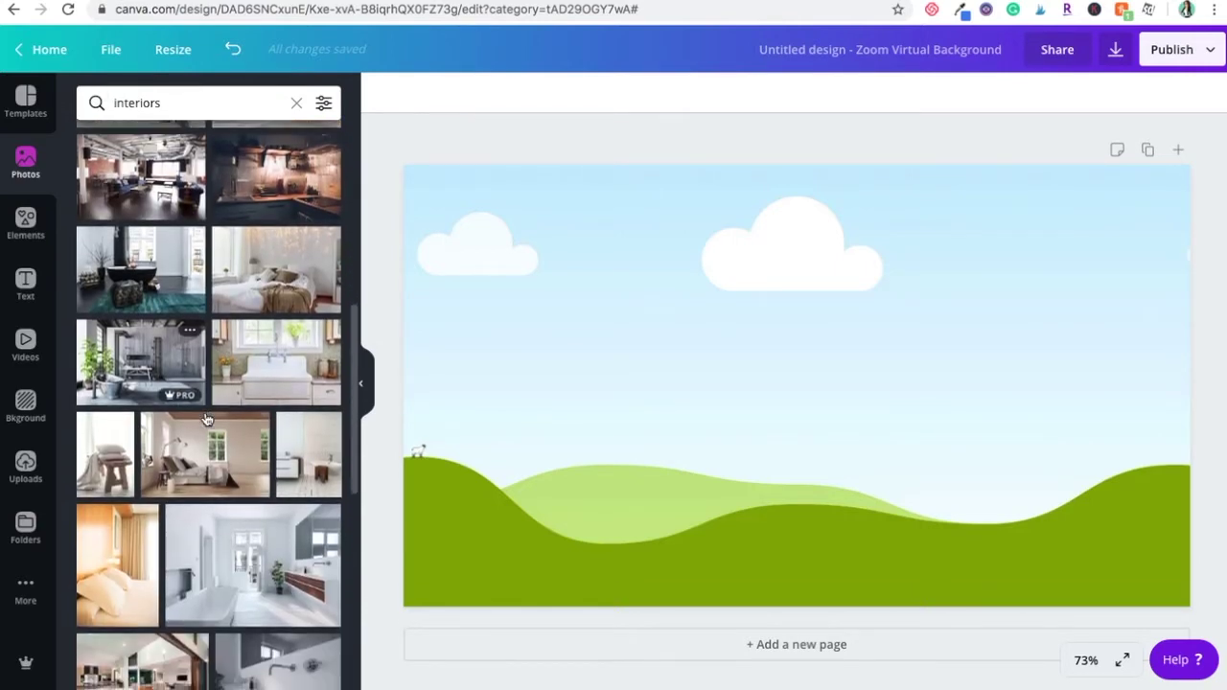
scroll(205, 419, "down", 3)
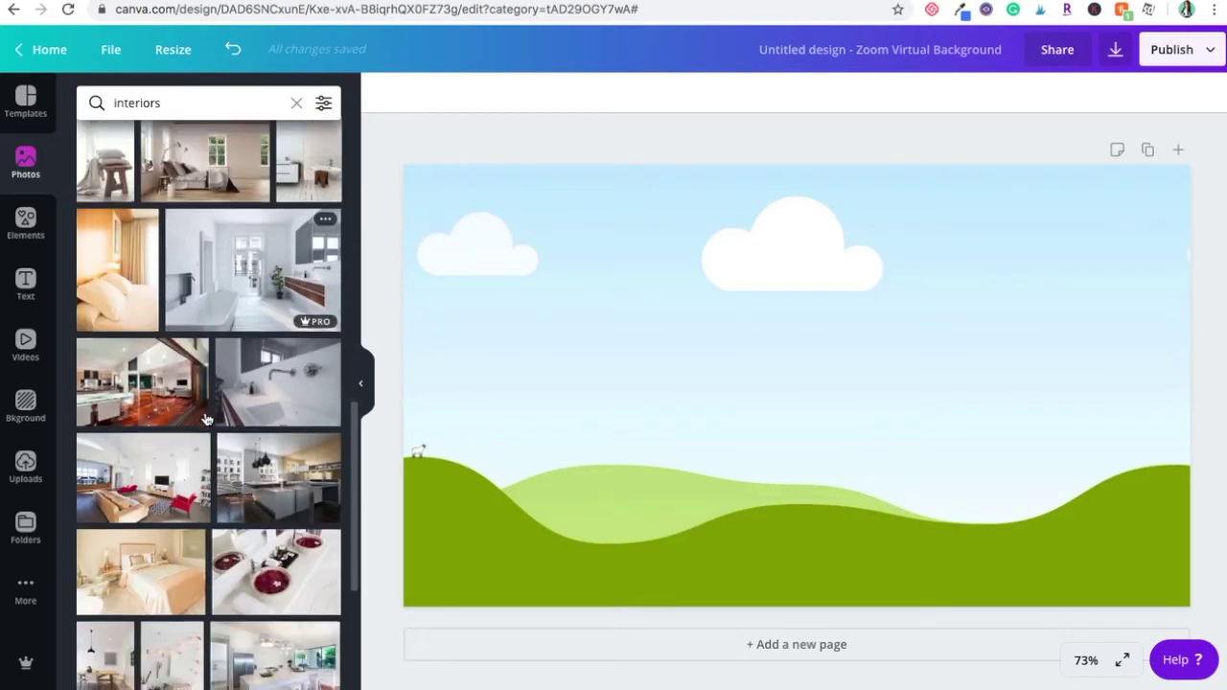
scroll(205, 420, "down", 3)
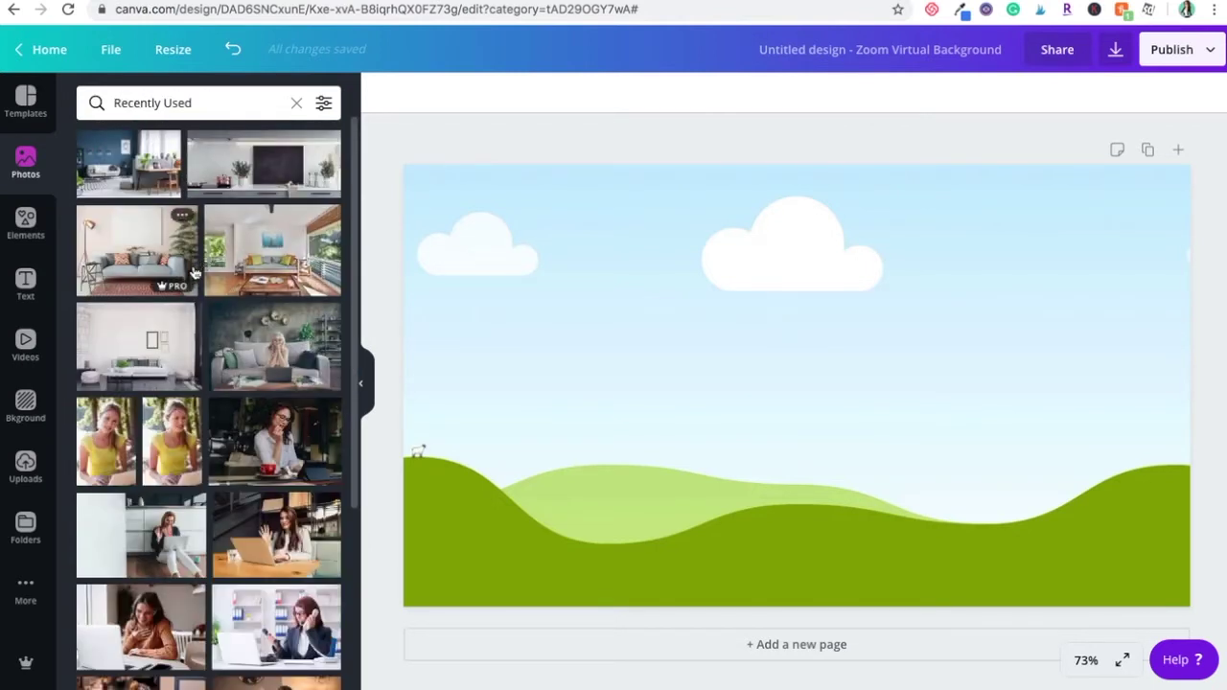
Drop the blue-wall room photo onto the canvas, then replace it with the beige-sofa living room.
left_click(122, 171)
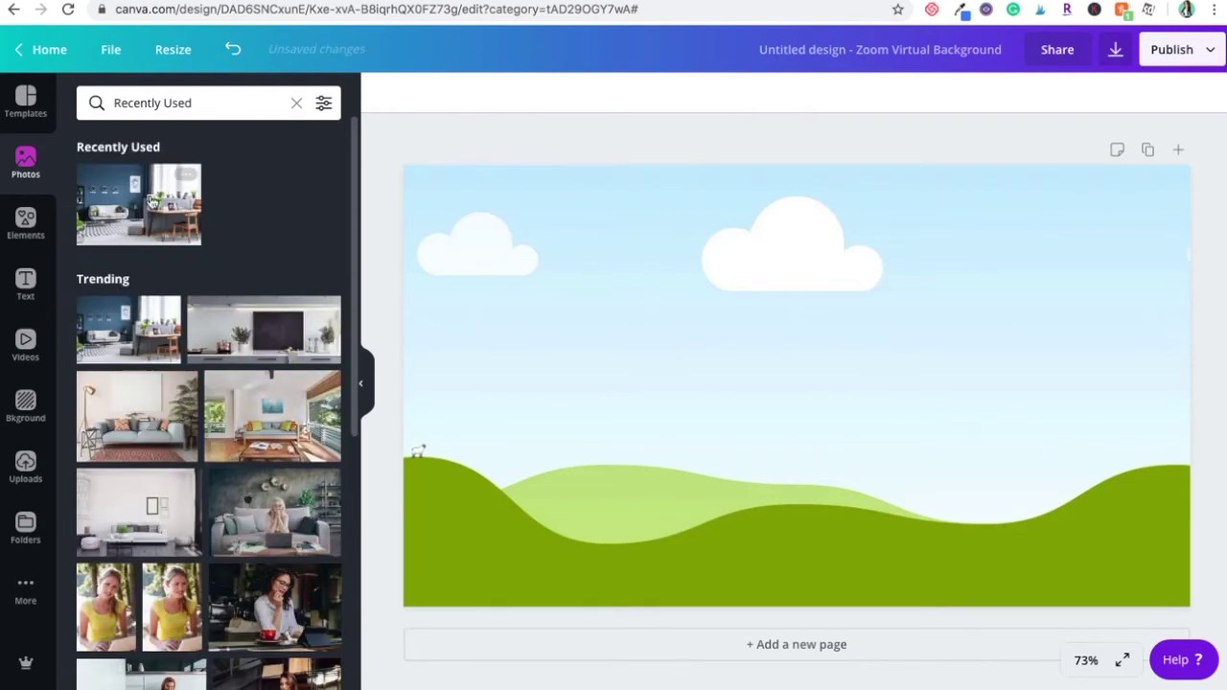
left_click_drag(151, 204, 615, 257)
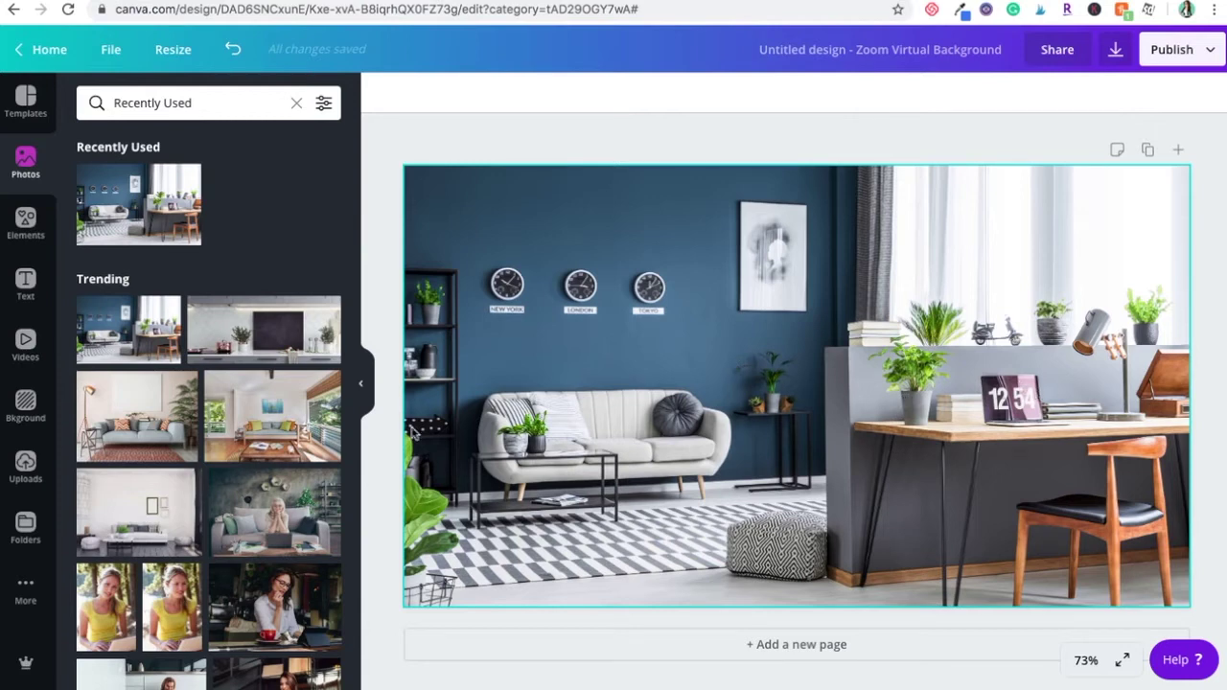
left_click_drag(293, 447, 818, 427)
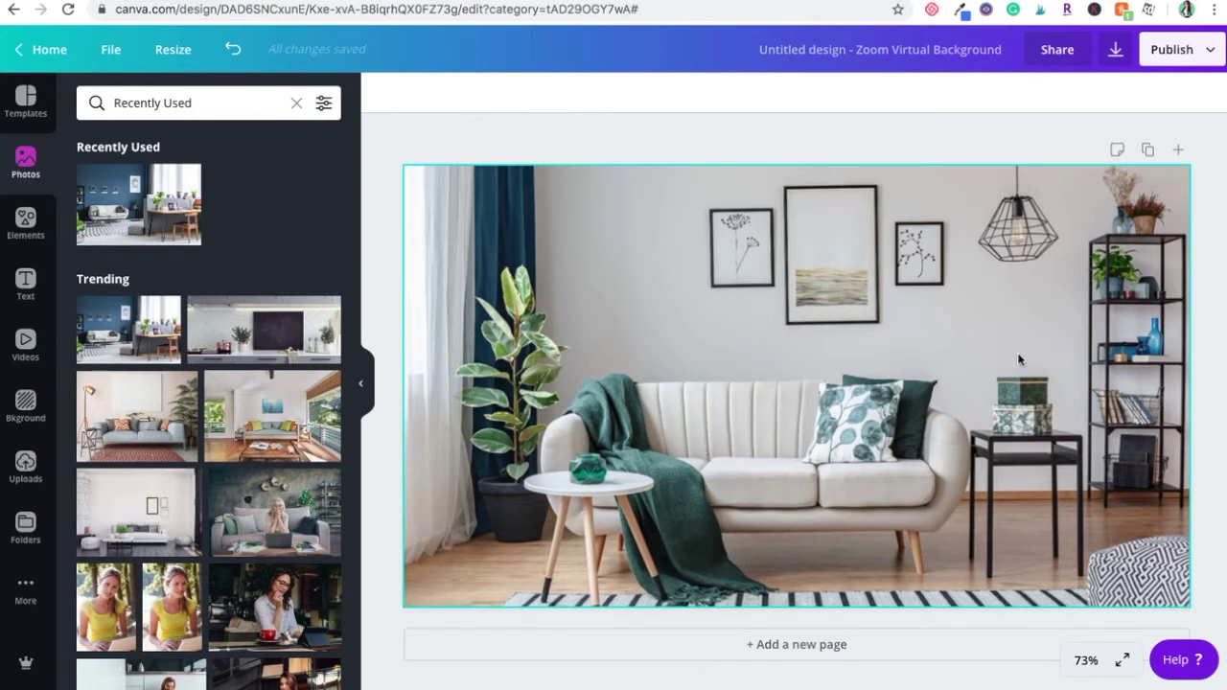
scroll(173, 383, "down", 1)
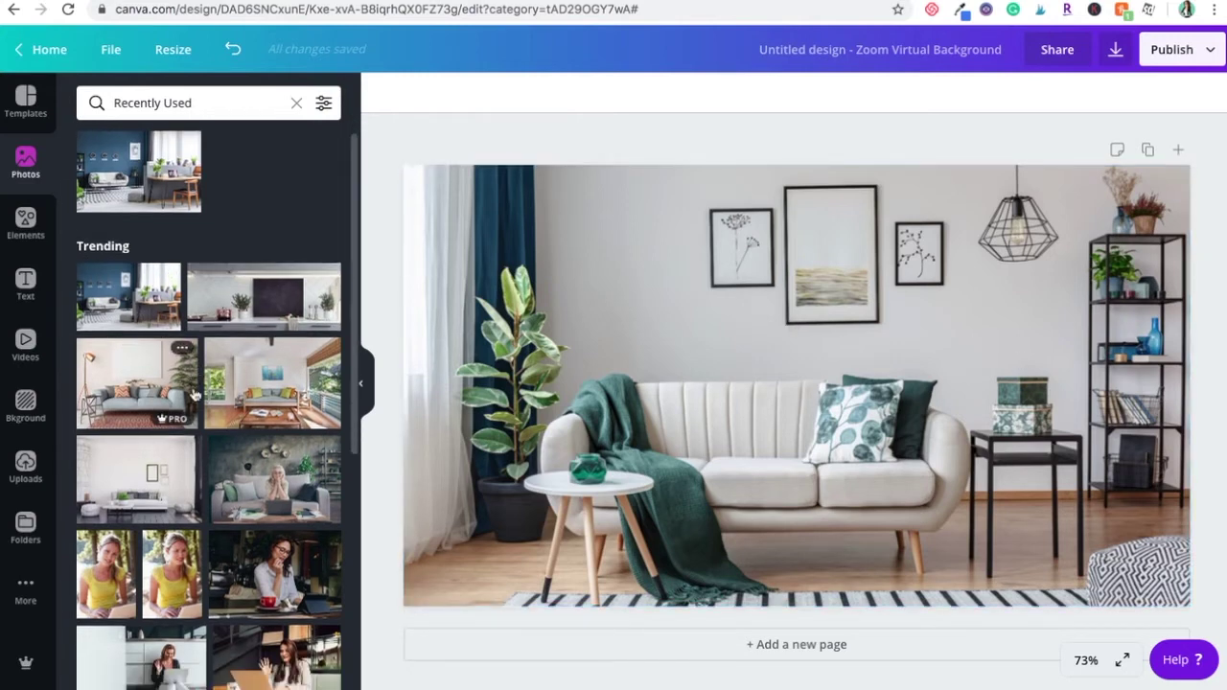
scroll(217, 395, "up", 1)
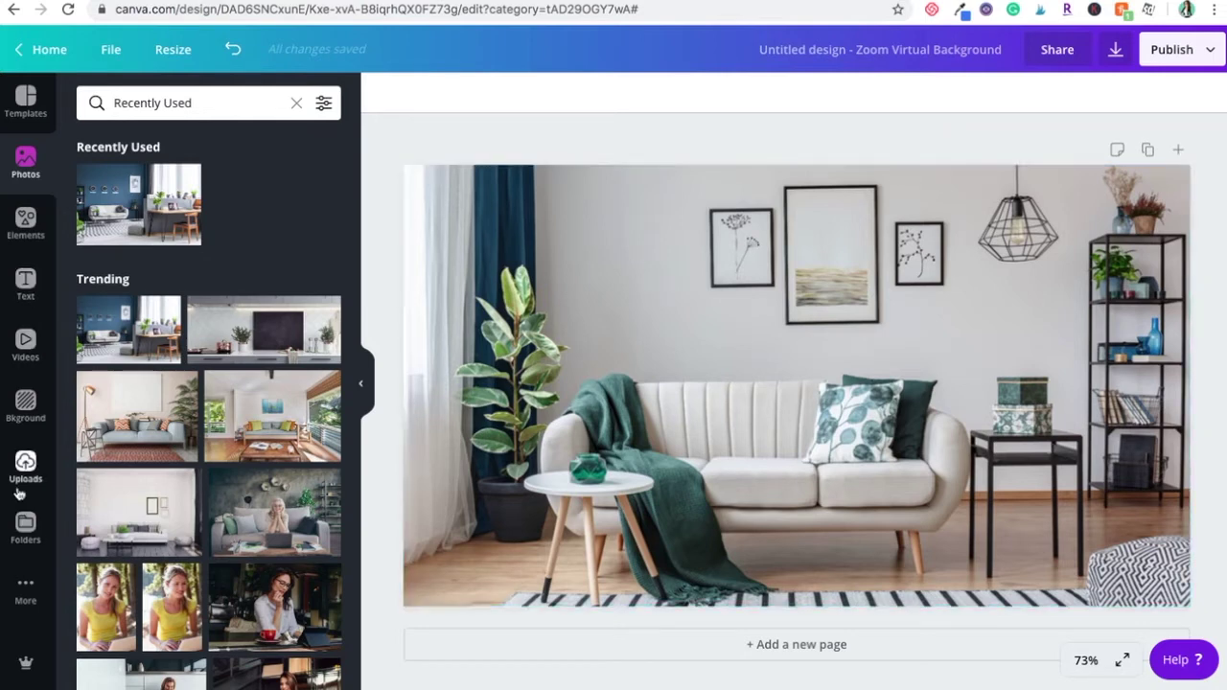
Add the Immensely Social logo from the Logos folder and lock the background photo.
left_click(39, 523)
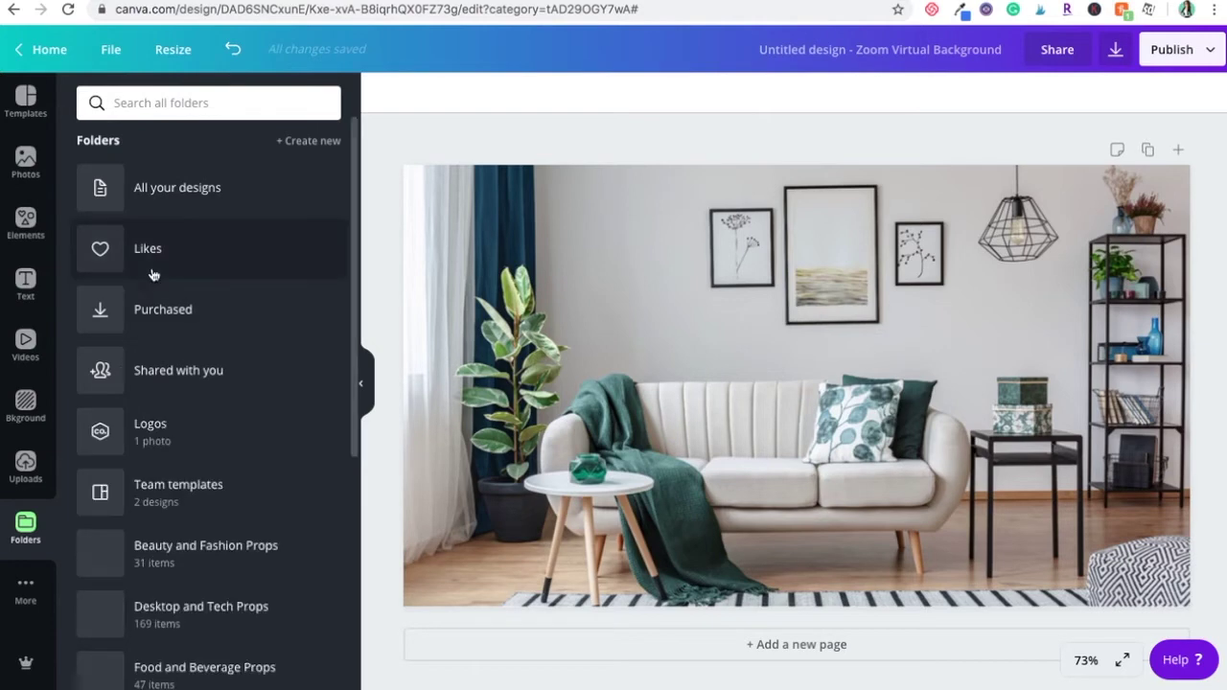
left_click(186, 440)
left_click_drag(178, 182, 643, 146)
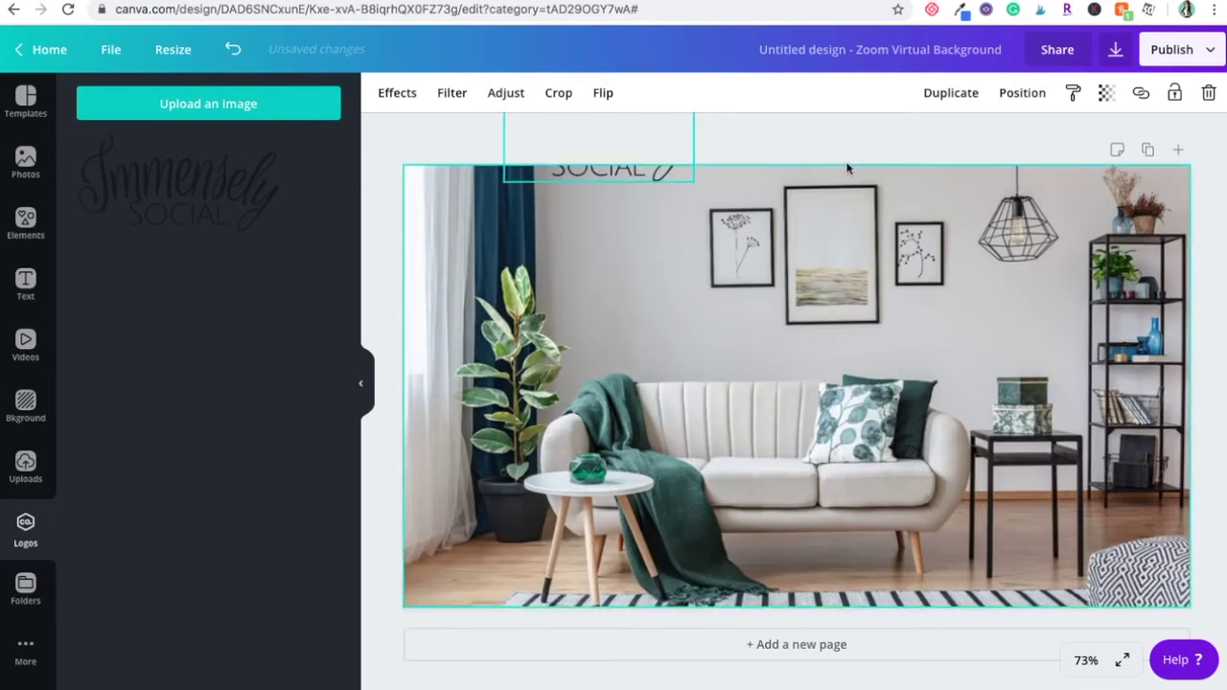
left_click(1124, 221)
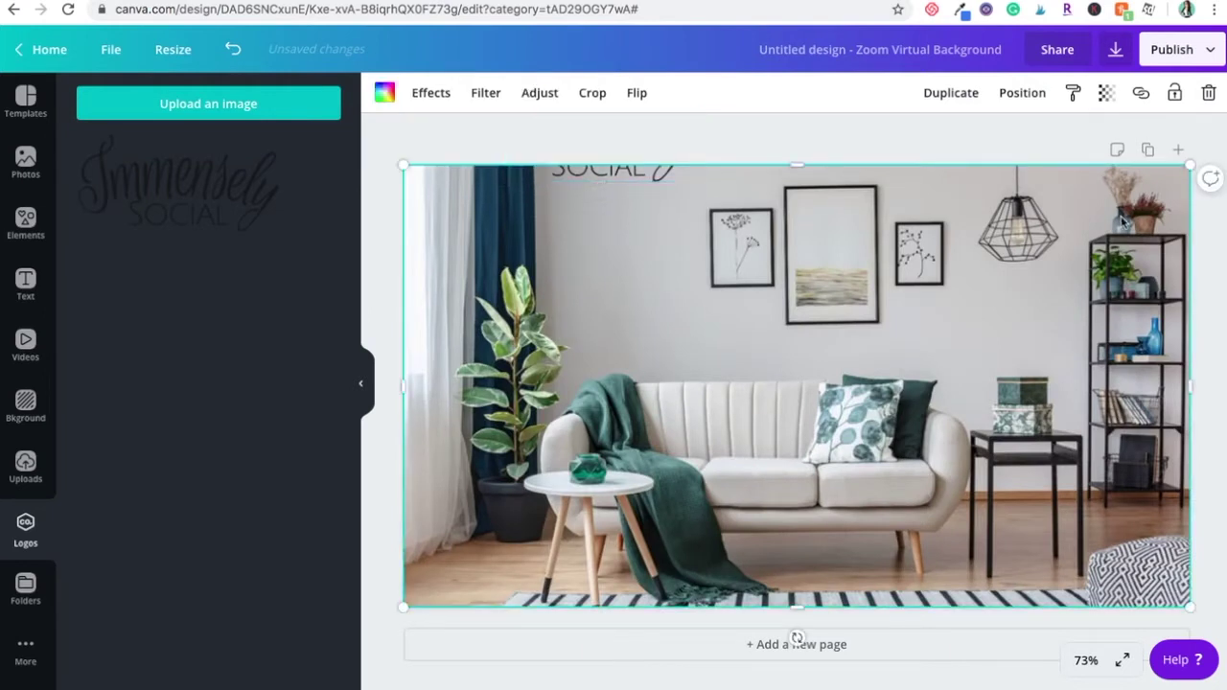
left_click(1178, 94)
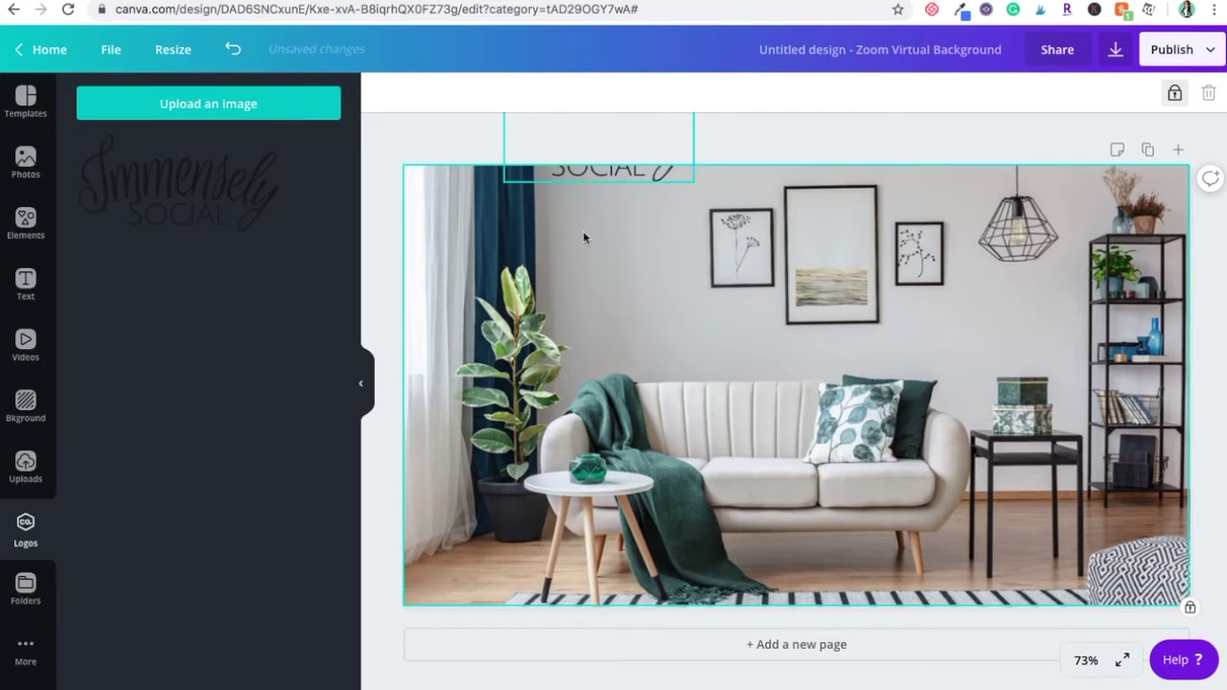
Resize the Immensely Social logo to 231 × 114 on the upper-left wall; place Lori Hil on the right wall.
left_click_drag(590, 172, 610, 283)
left_click_drag(719, 198, 665, 222)
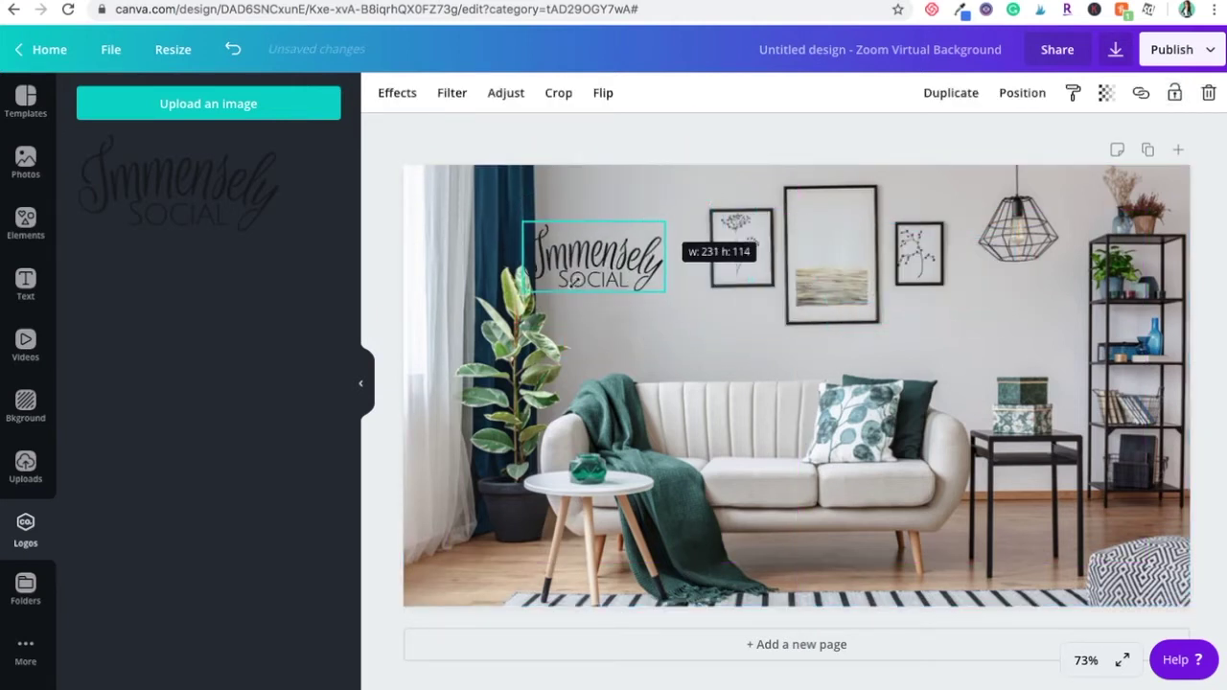
left_click_drag(597, 261, 601, 261)
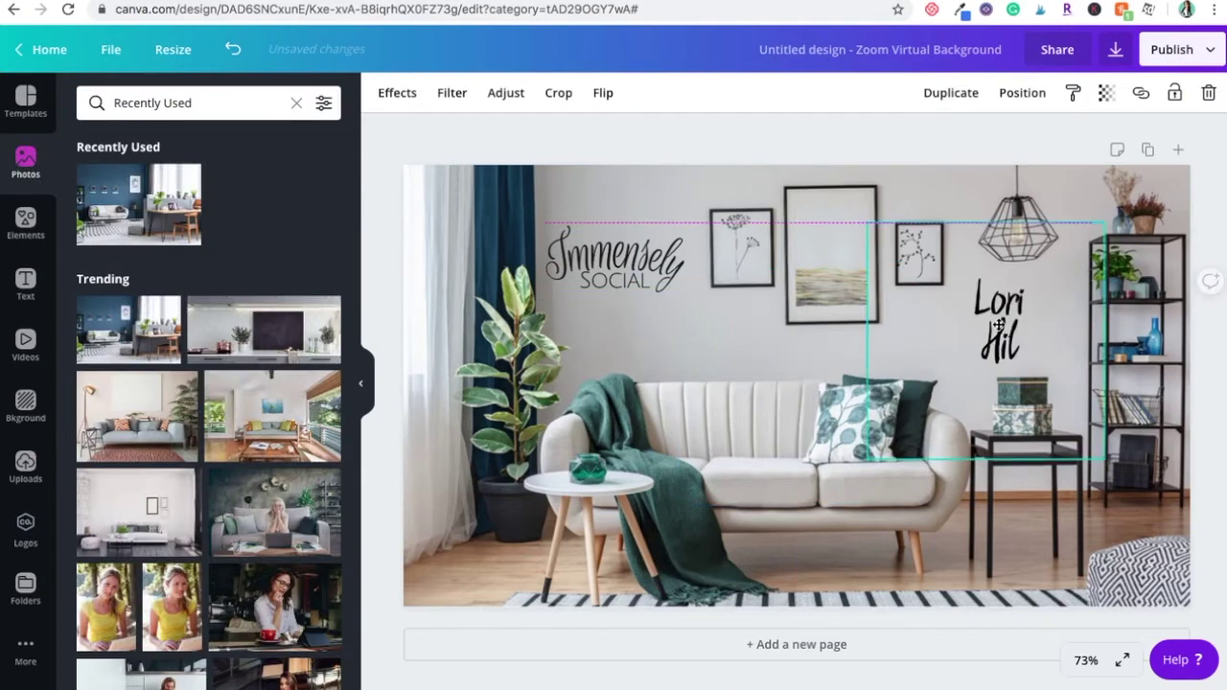
left_click_drag(991, 366, 1005, 324)
left_click(897, 314)
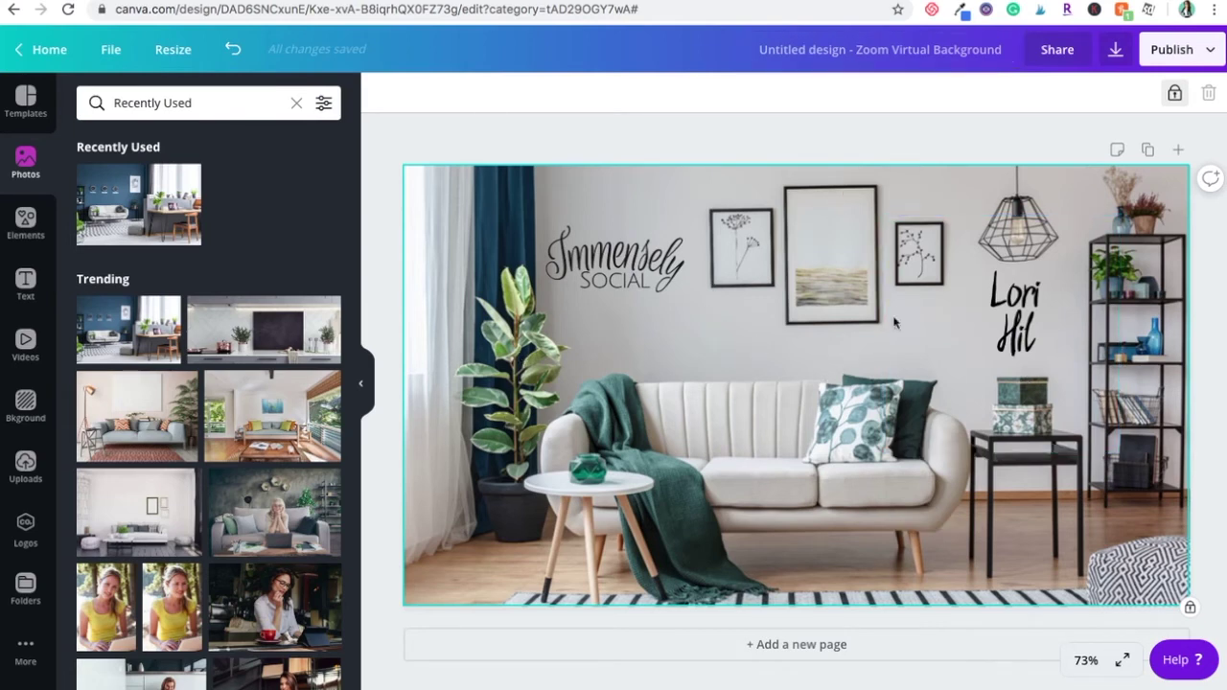
left_click(635, 268)
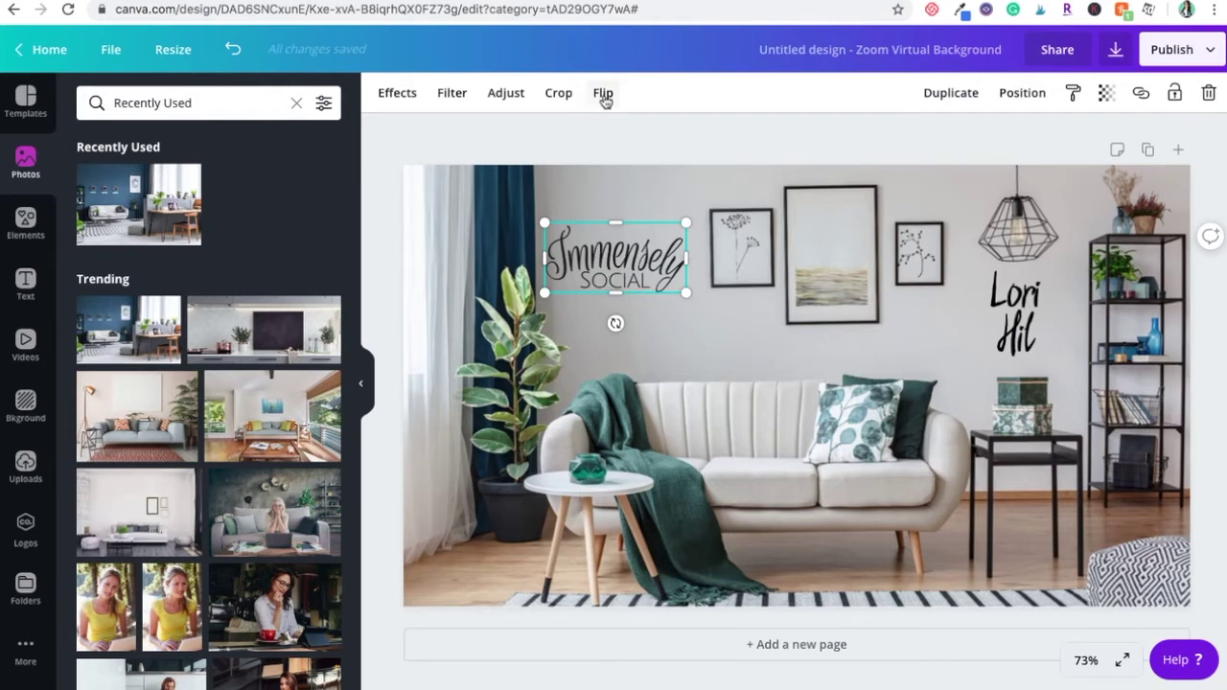
left_click(604, 94)
left_click(614, 136)
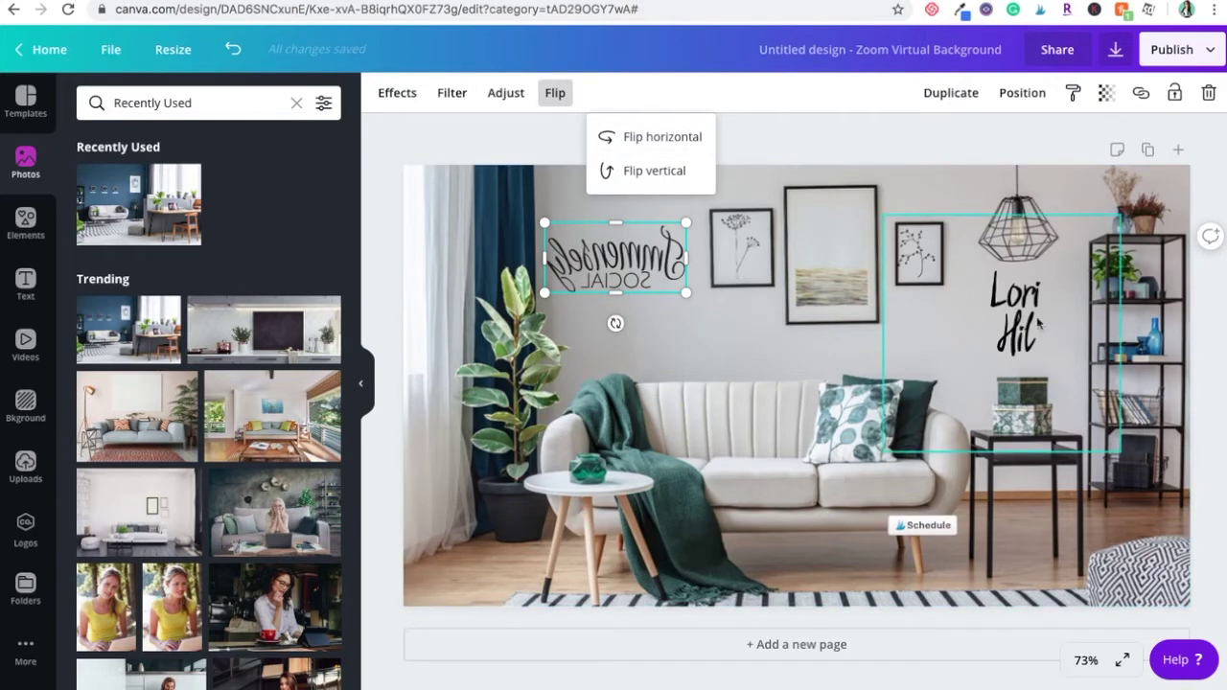
left_click(640, 146)
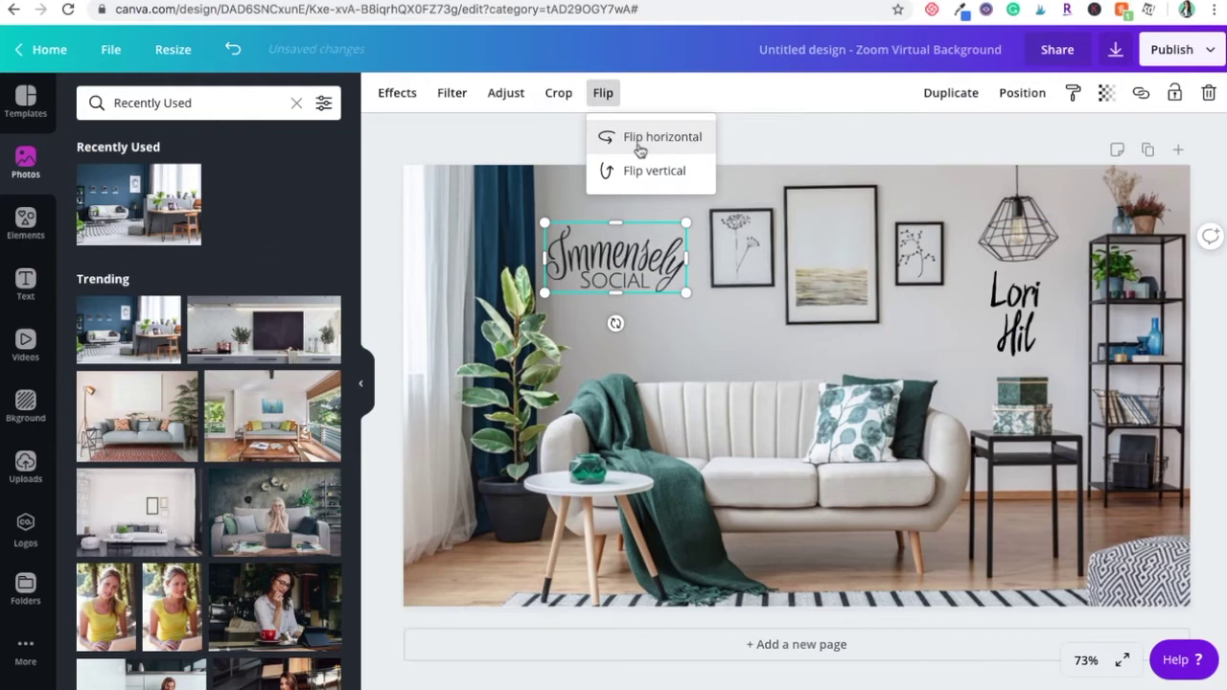
left_click(903, 148)
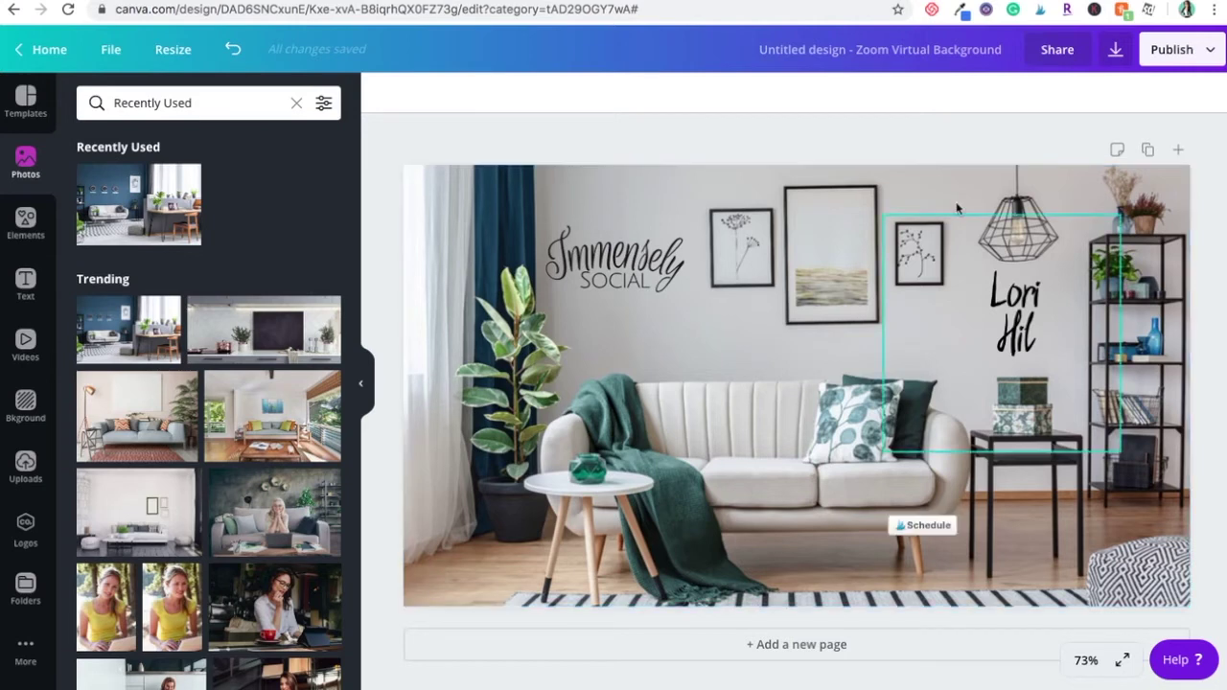
left_click(1114, 201)
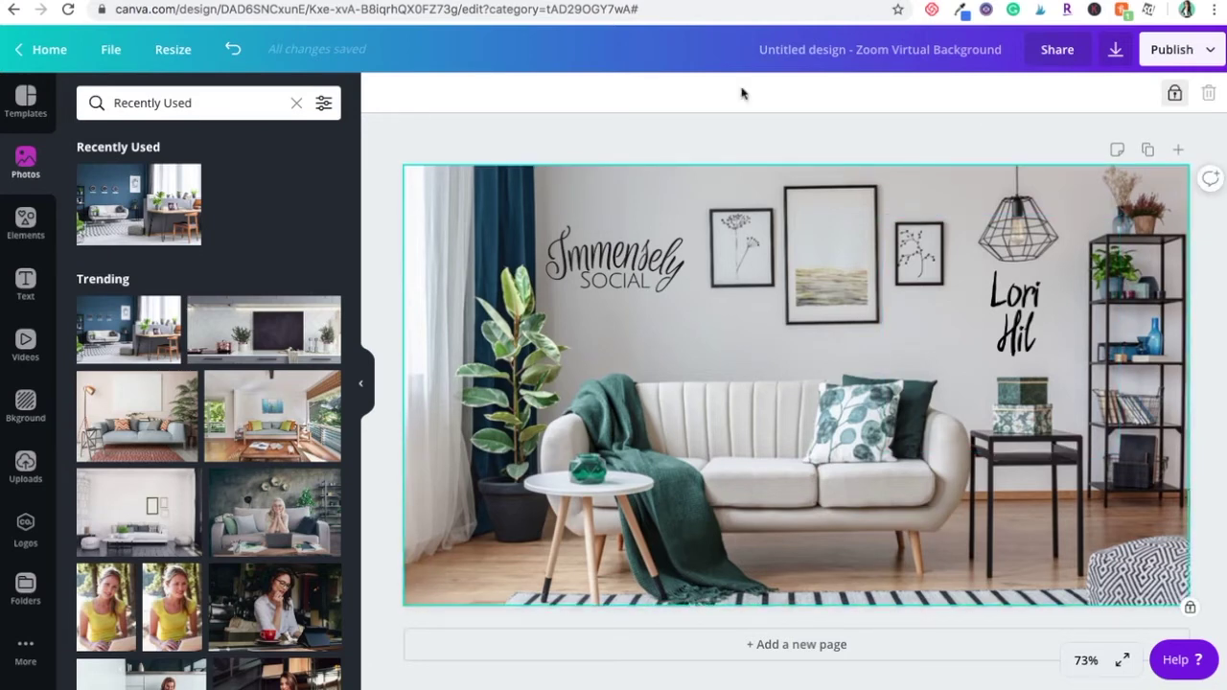
Unlock the background photo, try a horizontal flip, undo it and flip it back.
left_click(1187, 93)
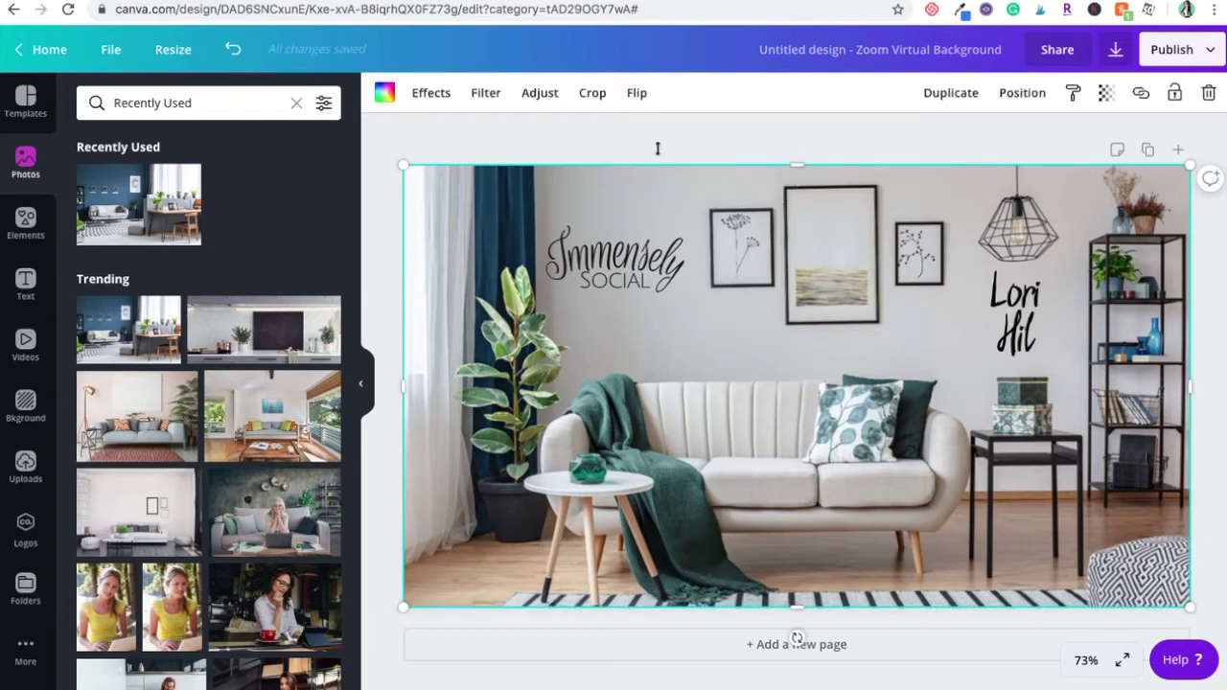
left_click(645, 94)
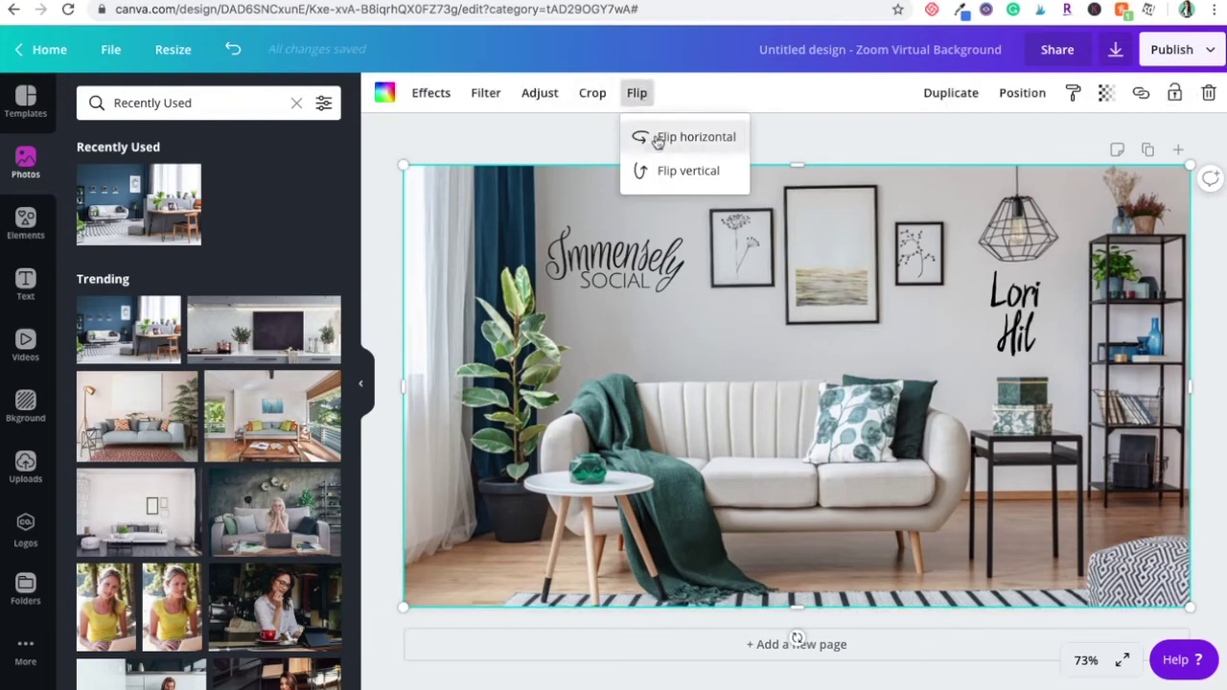
left_click(660, 139)
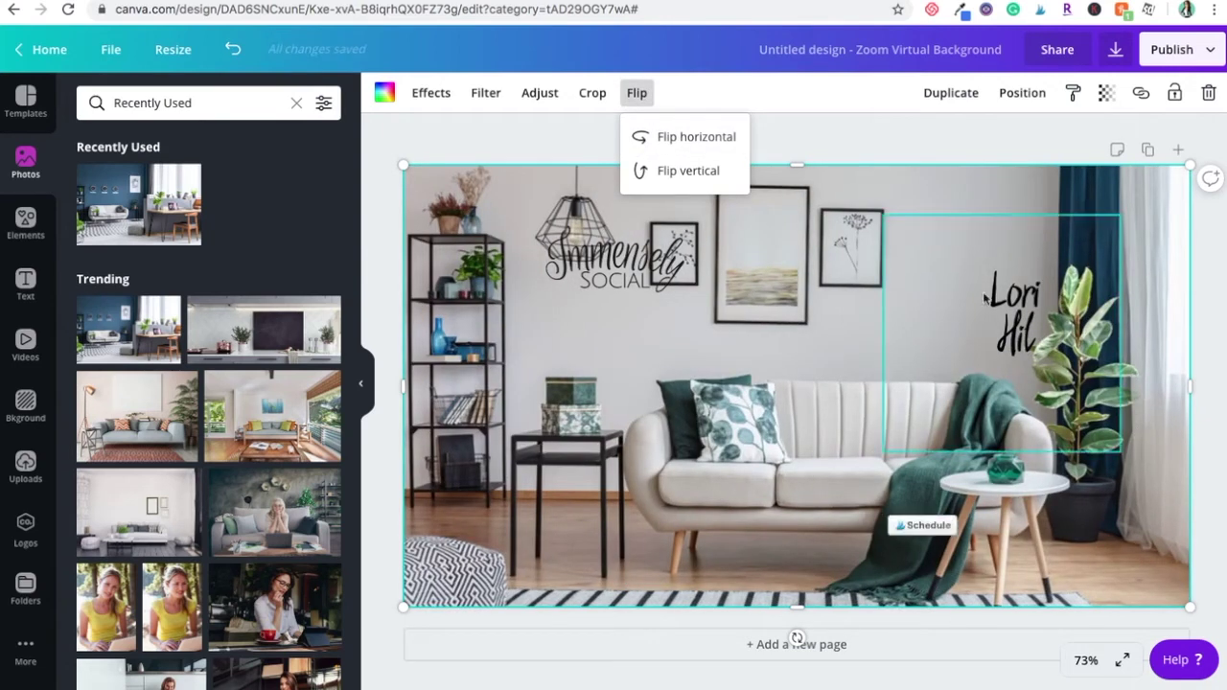
key("ctrl+z")
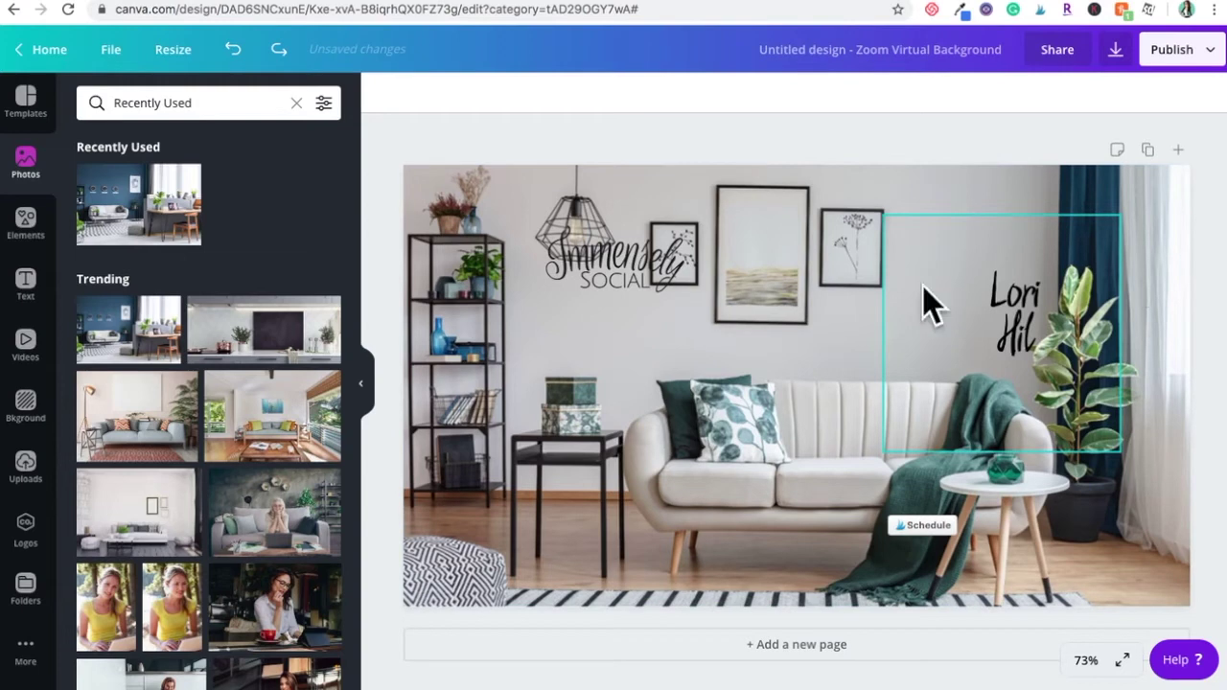
left_click(853, 214)
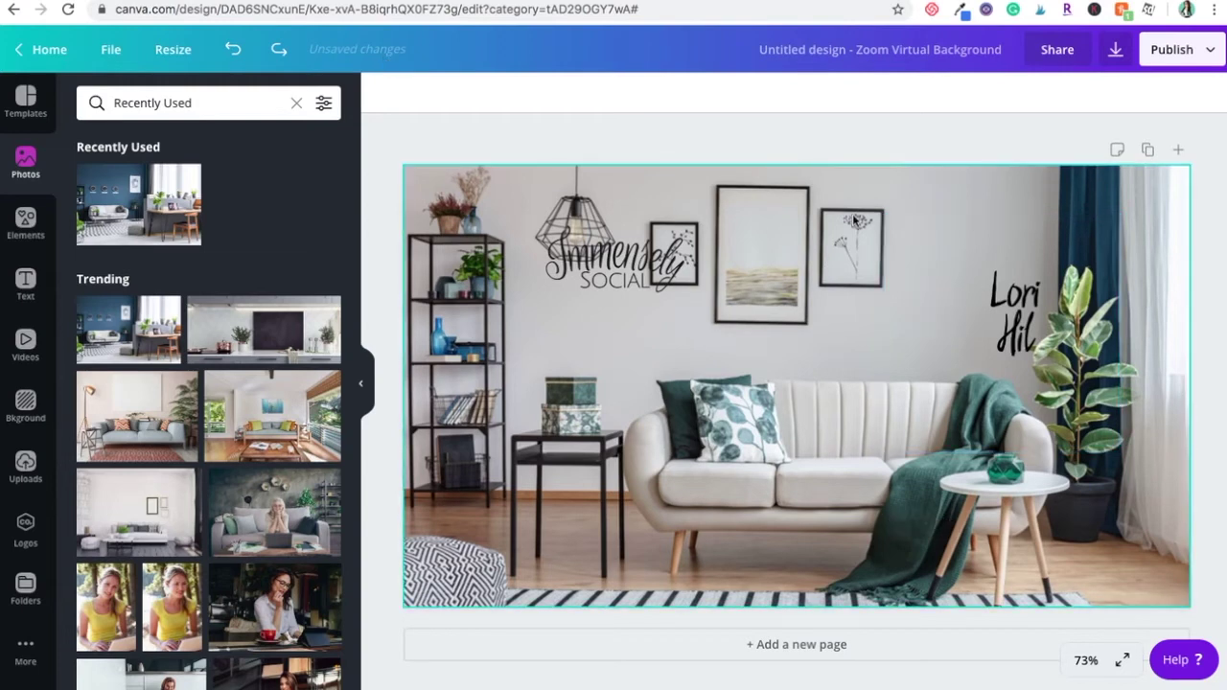
left_click(637, 92)
left_click(659, 137)
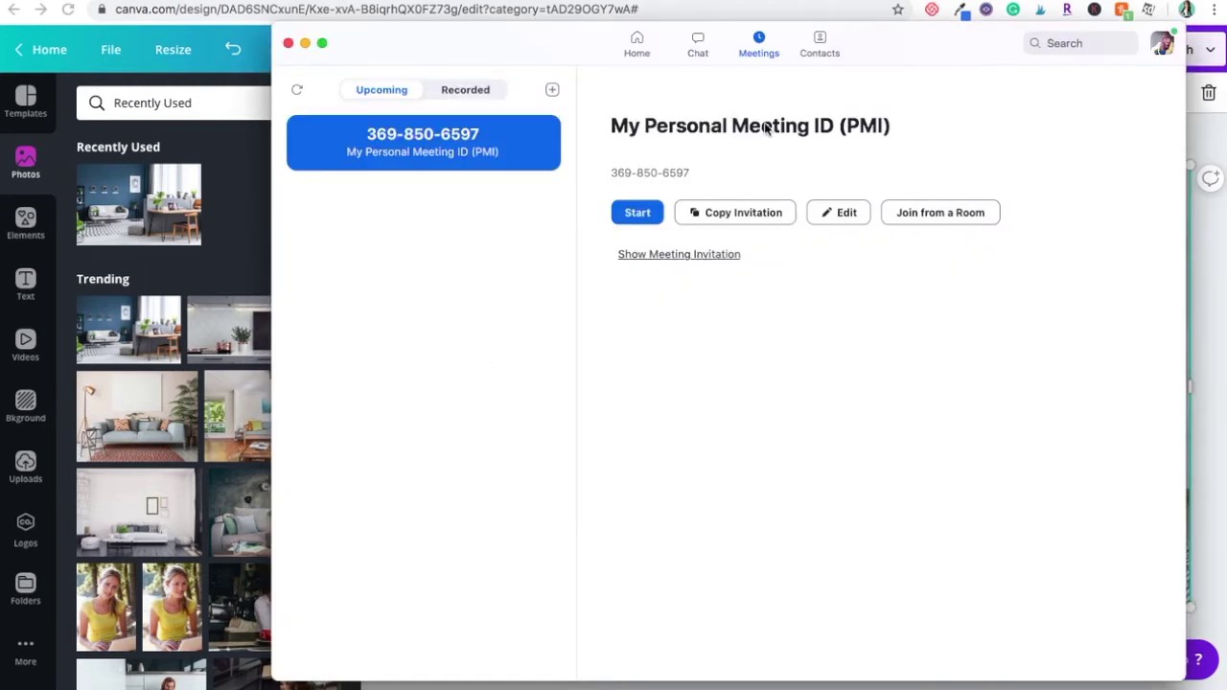
Start the Zoom meeting with computer audio and open the Virtual Background settings.
left_click(634, 220)
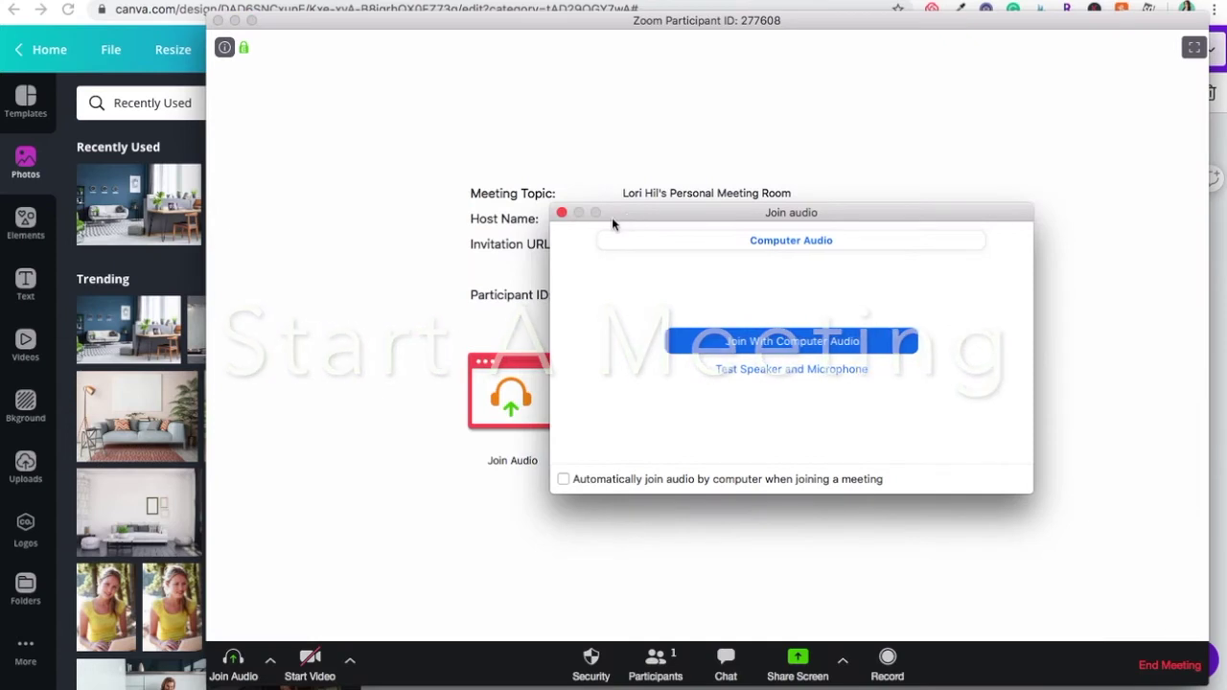
left_click(773, 342)
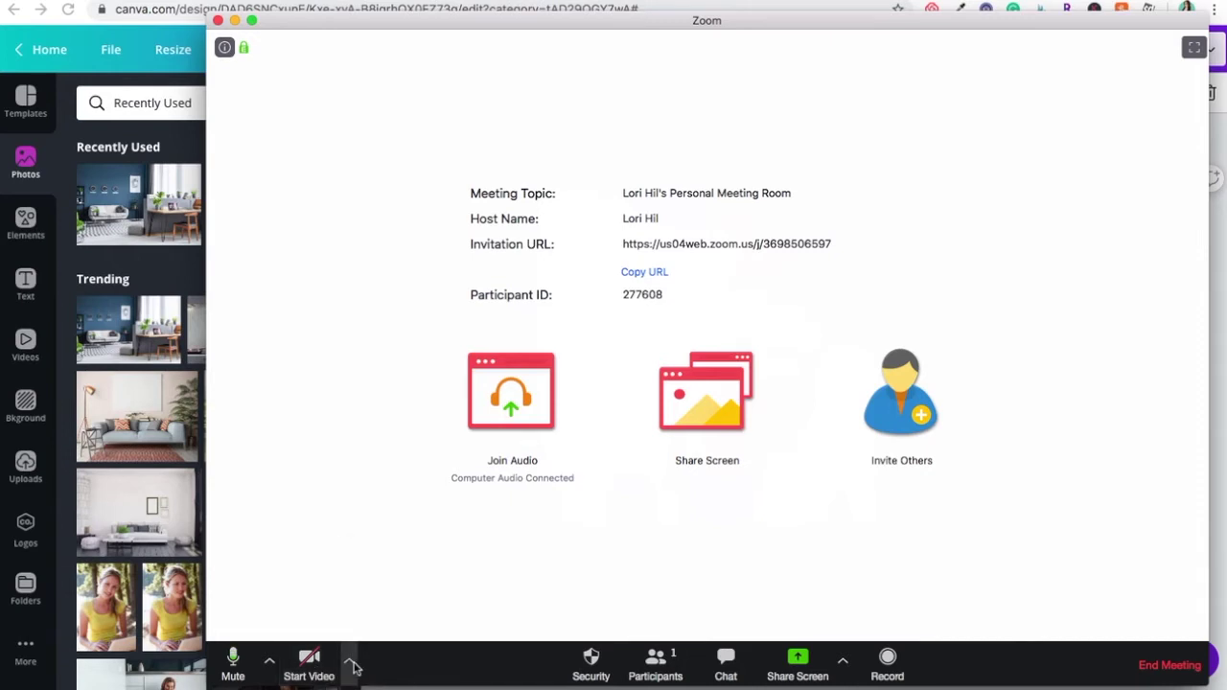
left_click(351, 663)
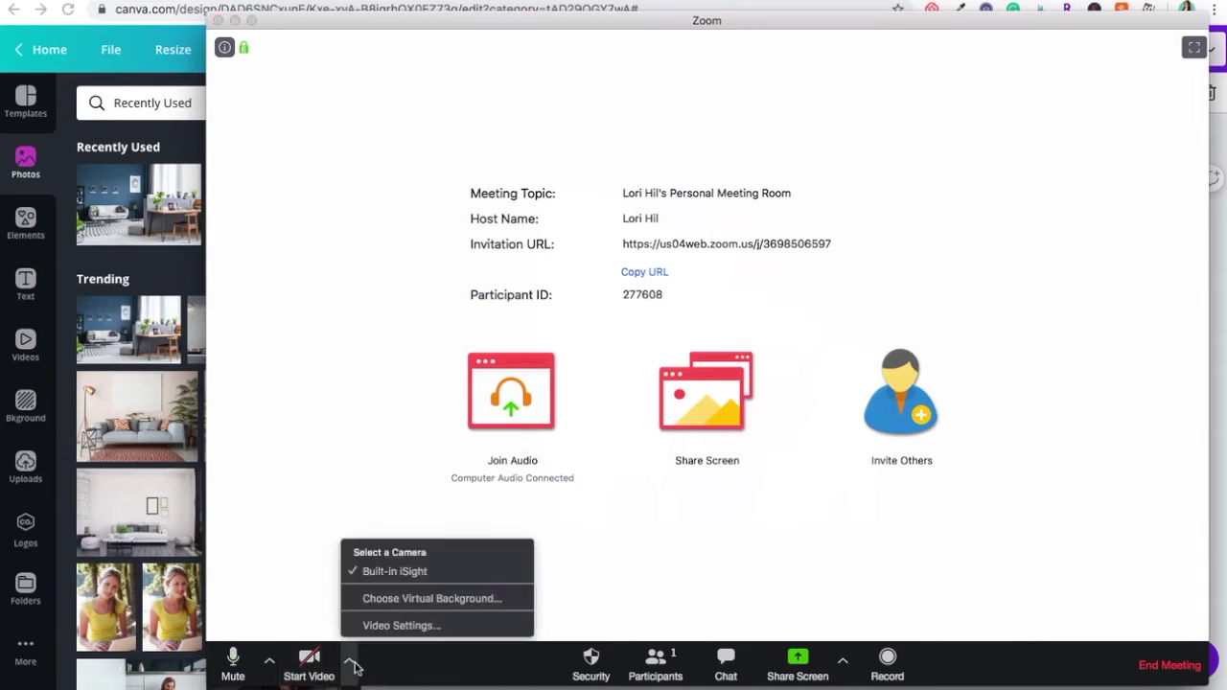
left_click(373, 601)
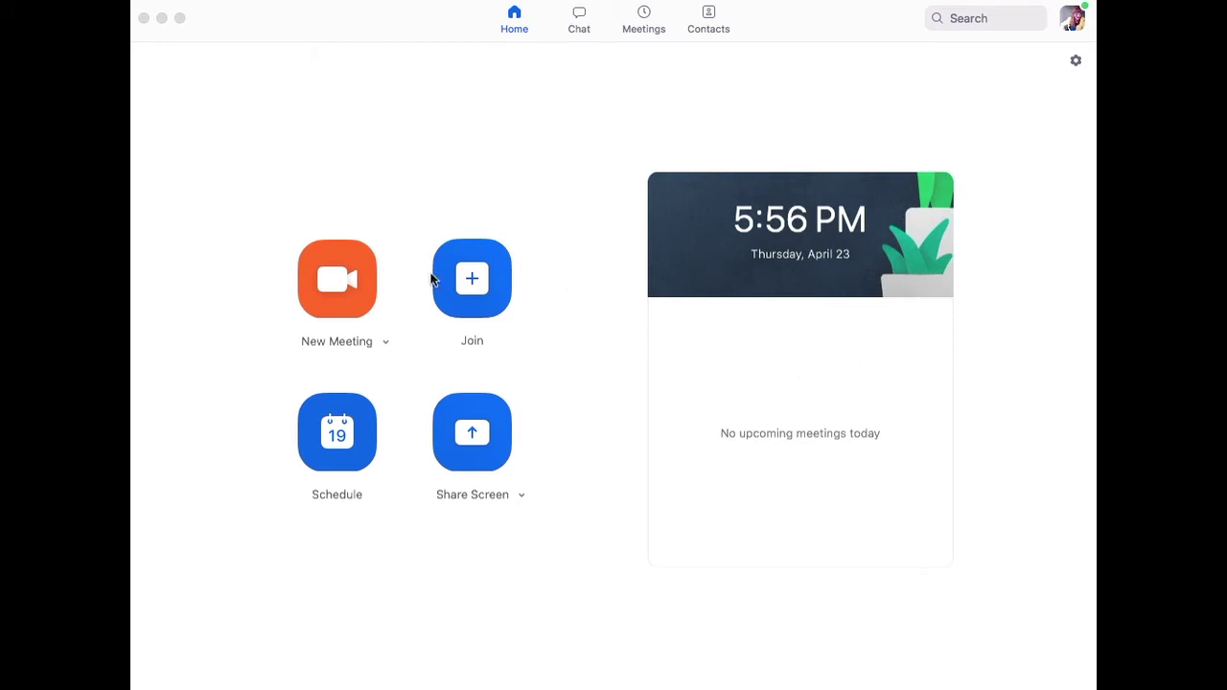
left_click(1077, 61)
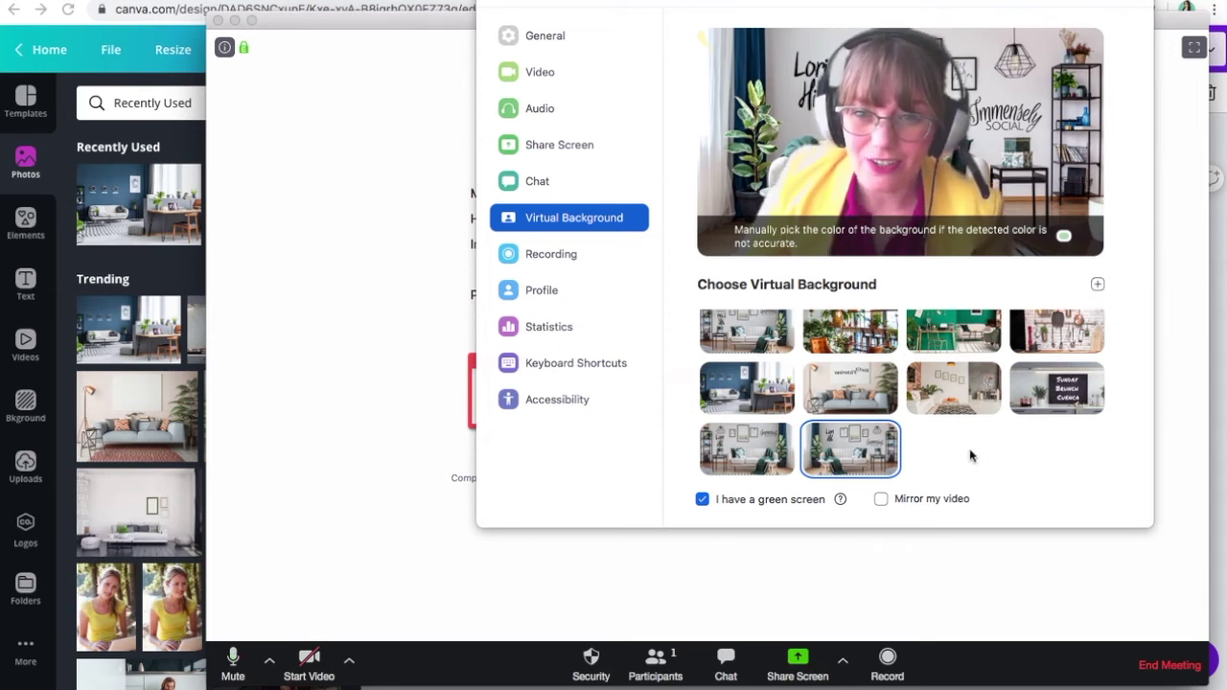
scroll(957, 382, "up", 3)
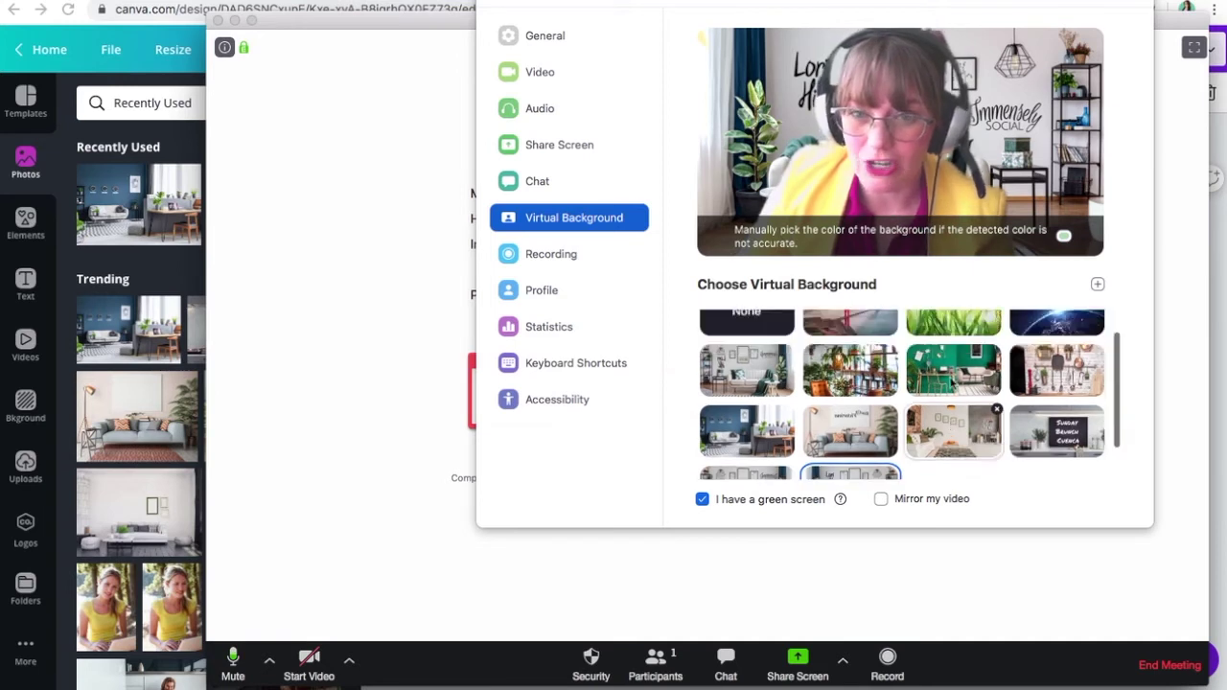
scroll(953, 383, "down", 2)
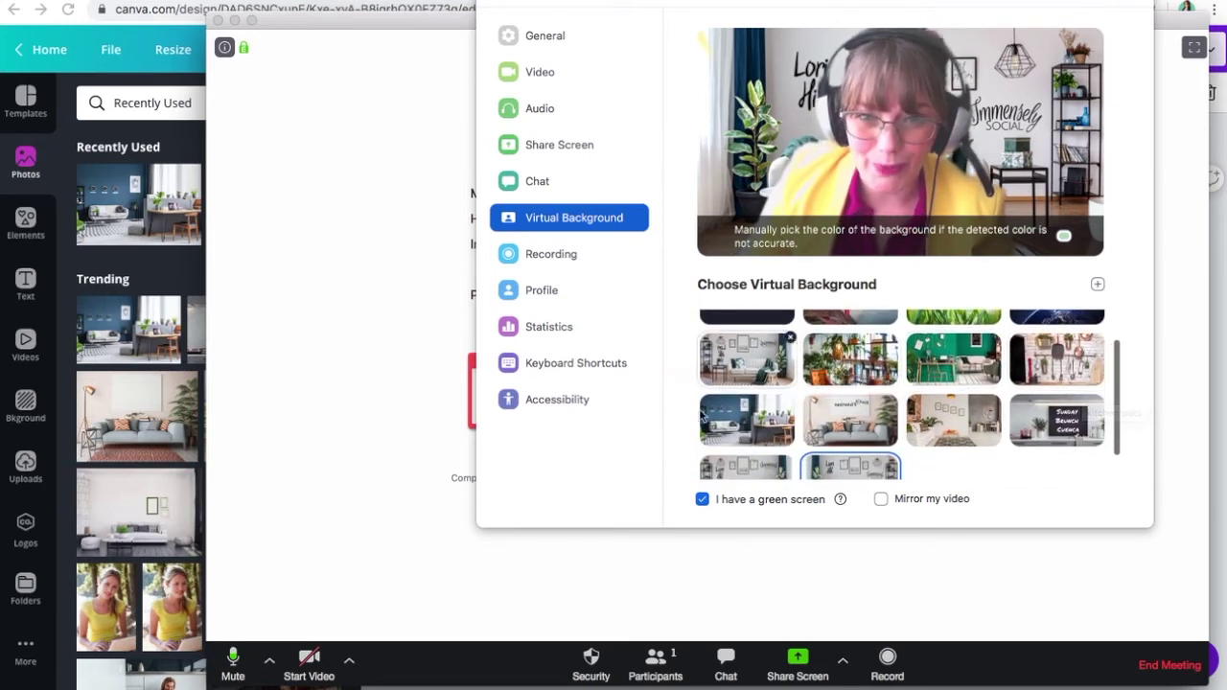
scroll(1005, 413, "down", 1)
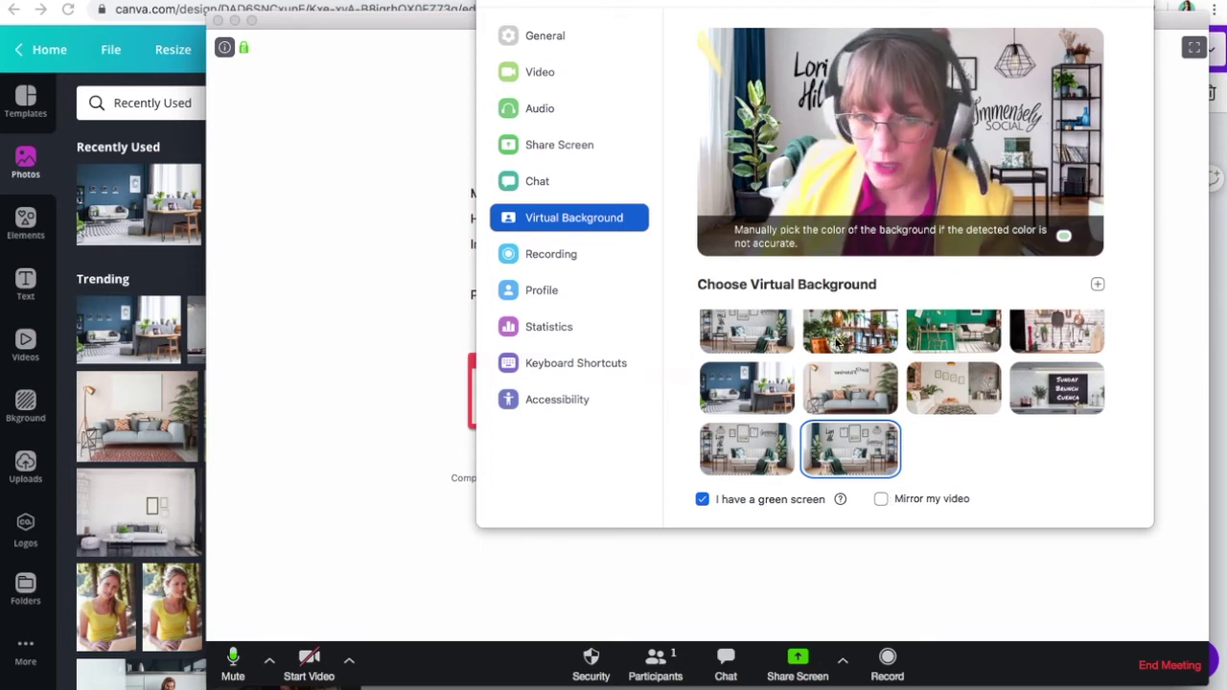
Apply the first living-room background with Mirror my video on, then try a second-row background.
left_click(899, 502)
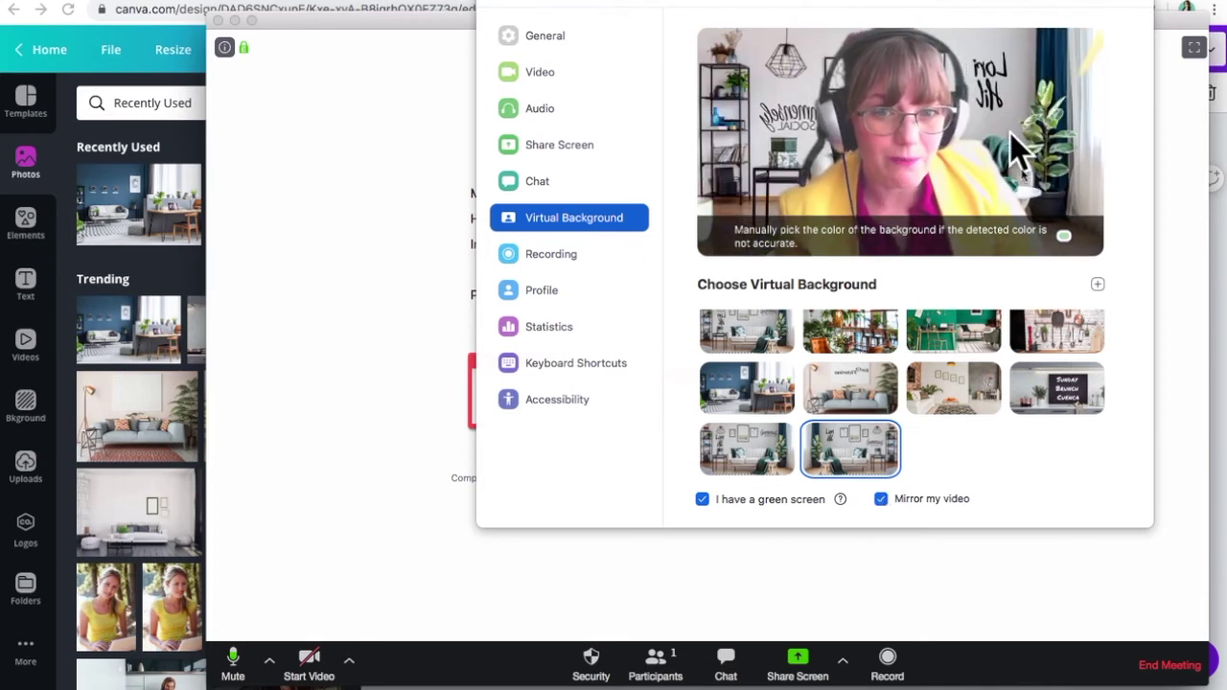
left_click(882, 499)
left_click(746, 330)
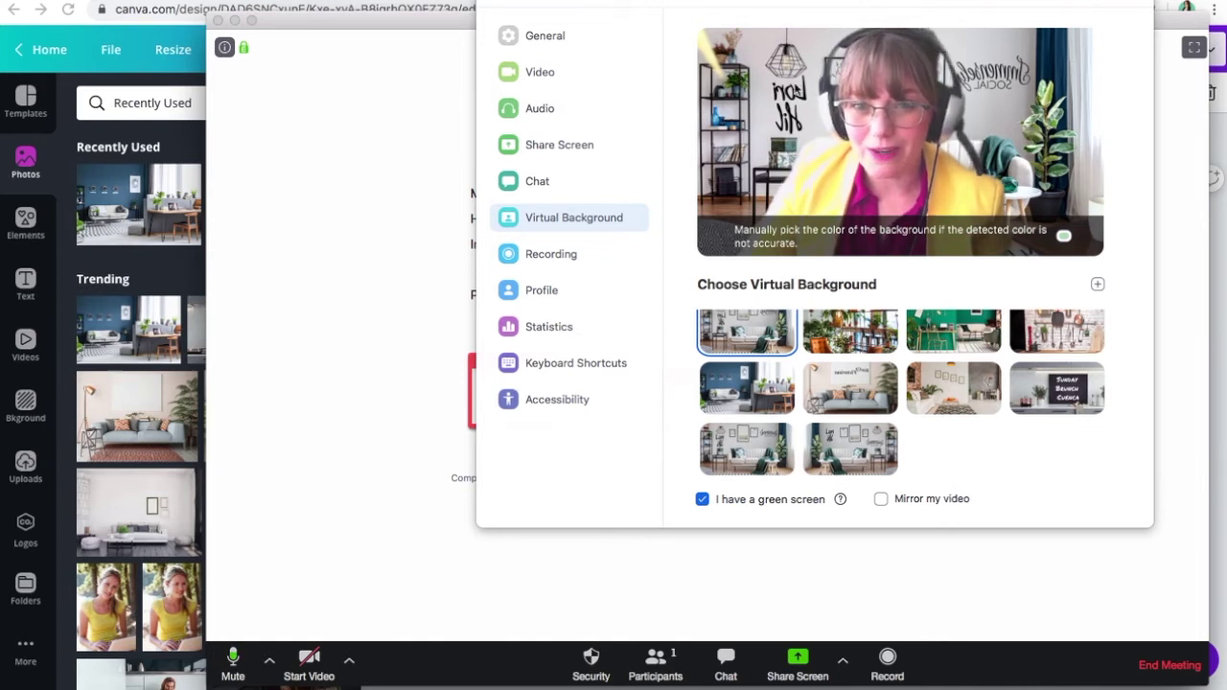
left_click(883, 500)
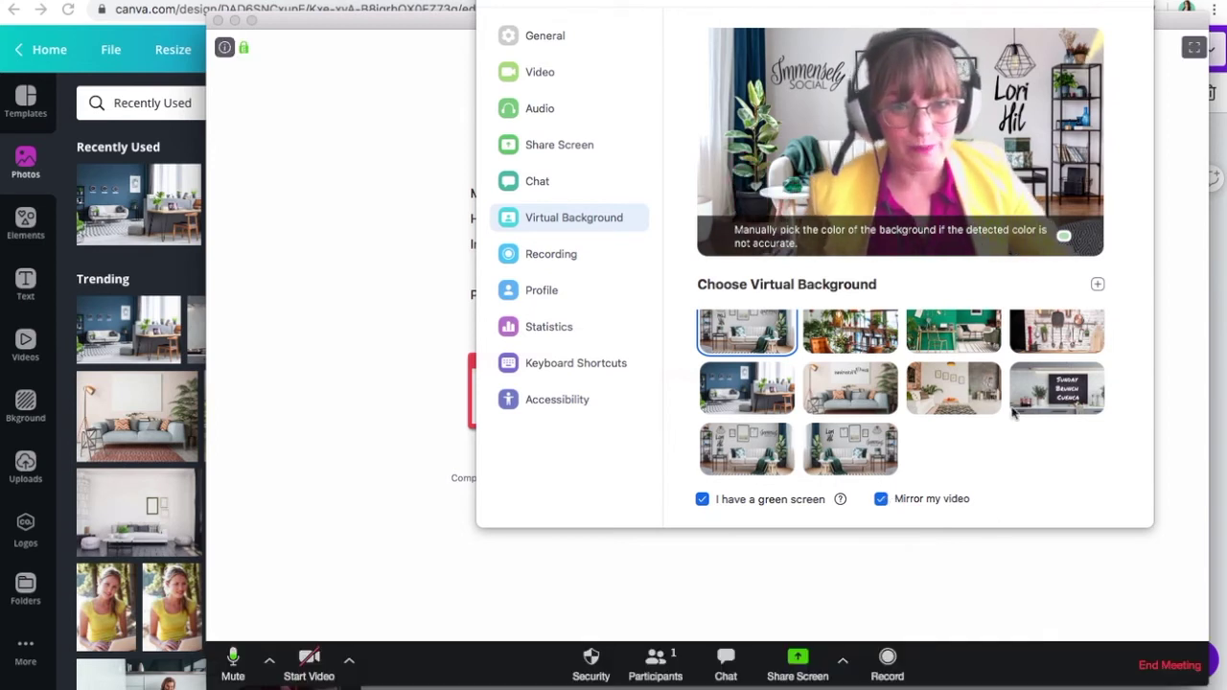
left_click(979, 393)
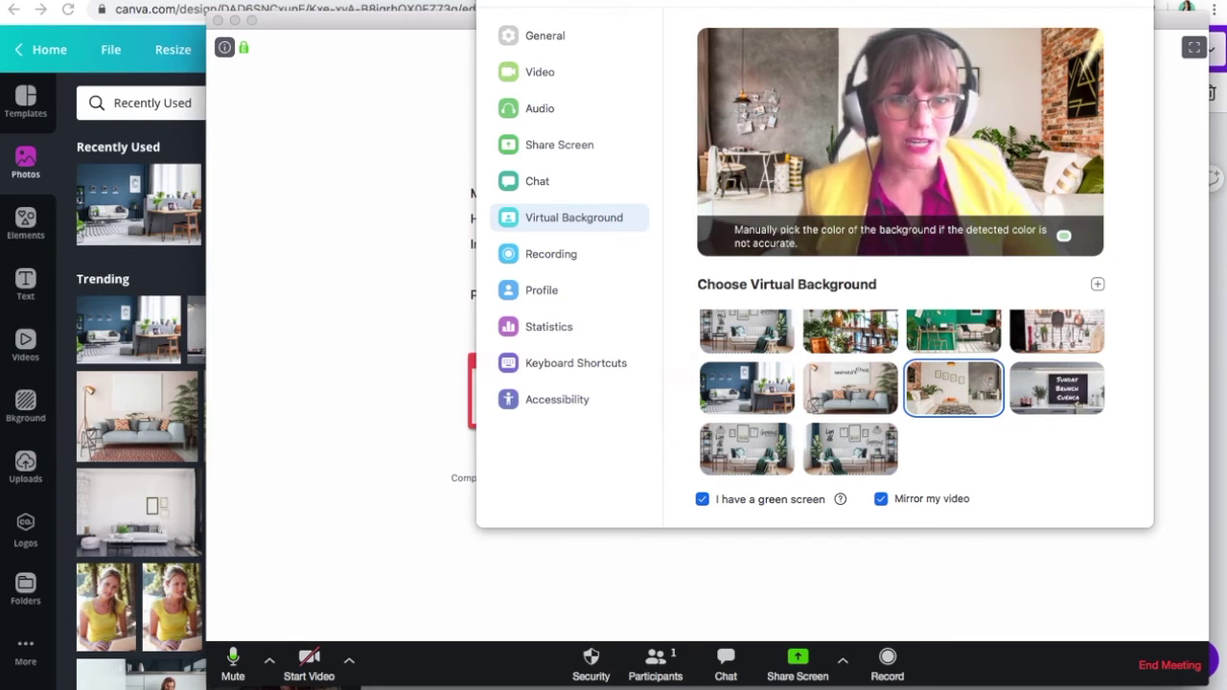
Turn off mirroring, try the plants, kitchen and gallery-wall backgrounds, then apply the newest living-room one.
left_click(882, 498)
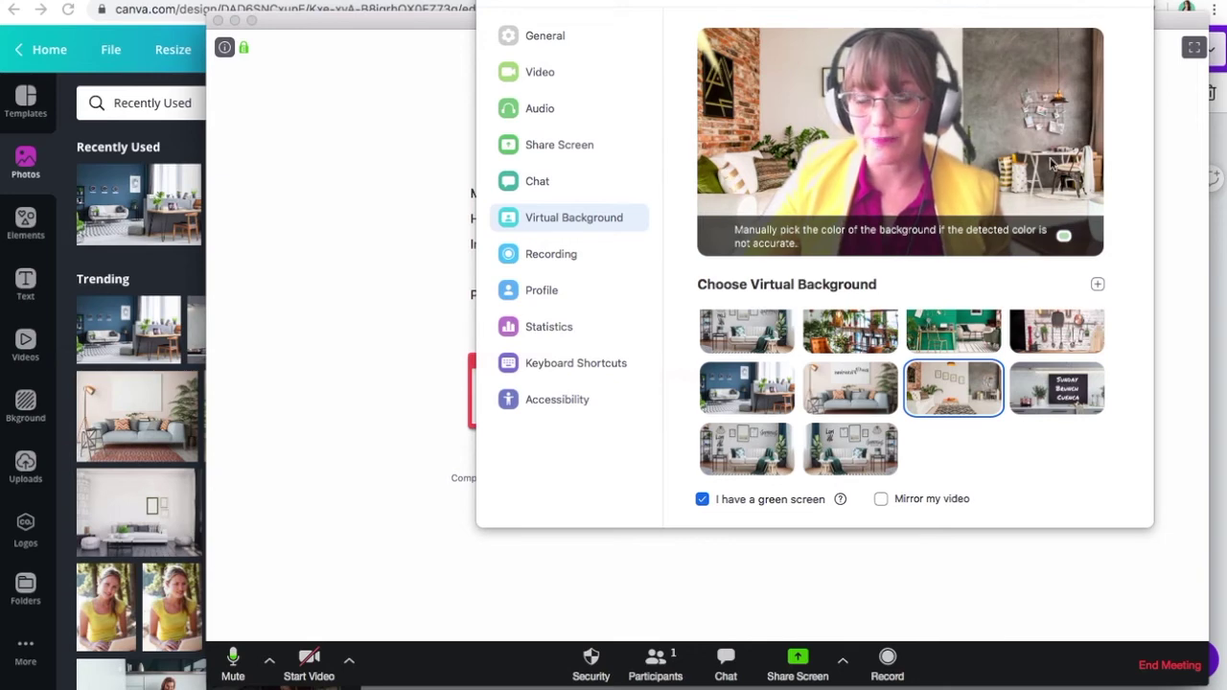
left_click(851, 330)
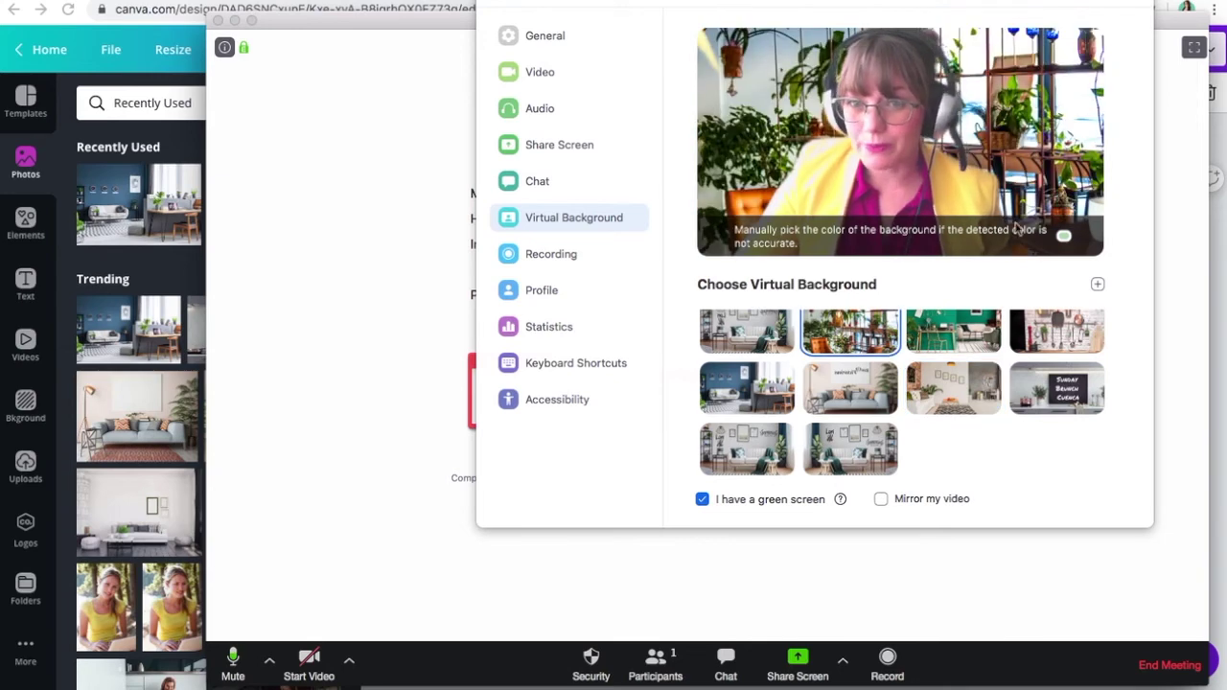
scroll(1043, 394, "up", 2)
left_click(1050, 364)
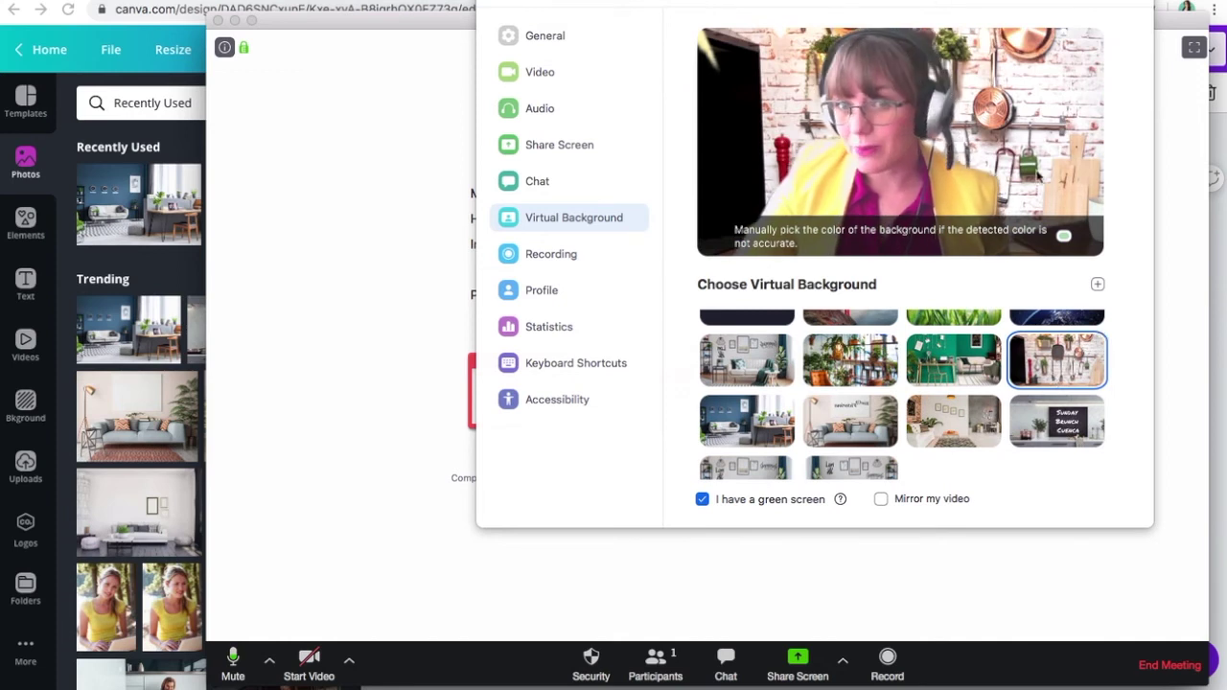
scroll(757, 408, "up", 1)
left_click(757, 408)
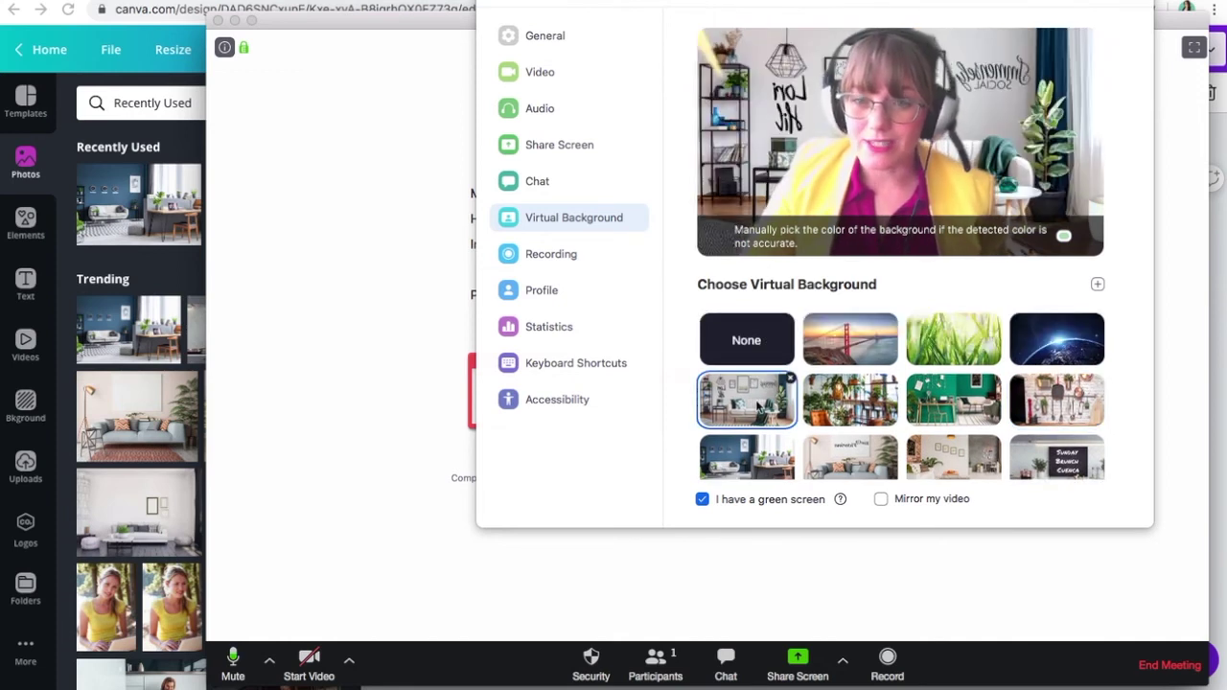
scroll(863, 432, "down", 3)
left_click(883, 449)
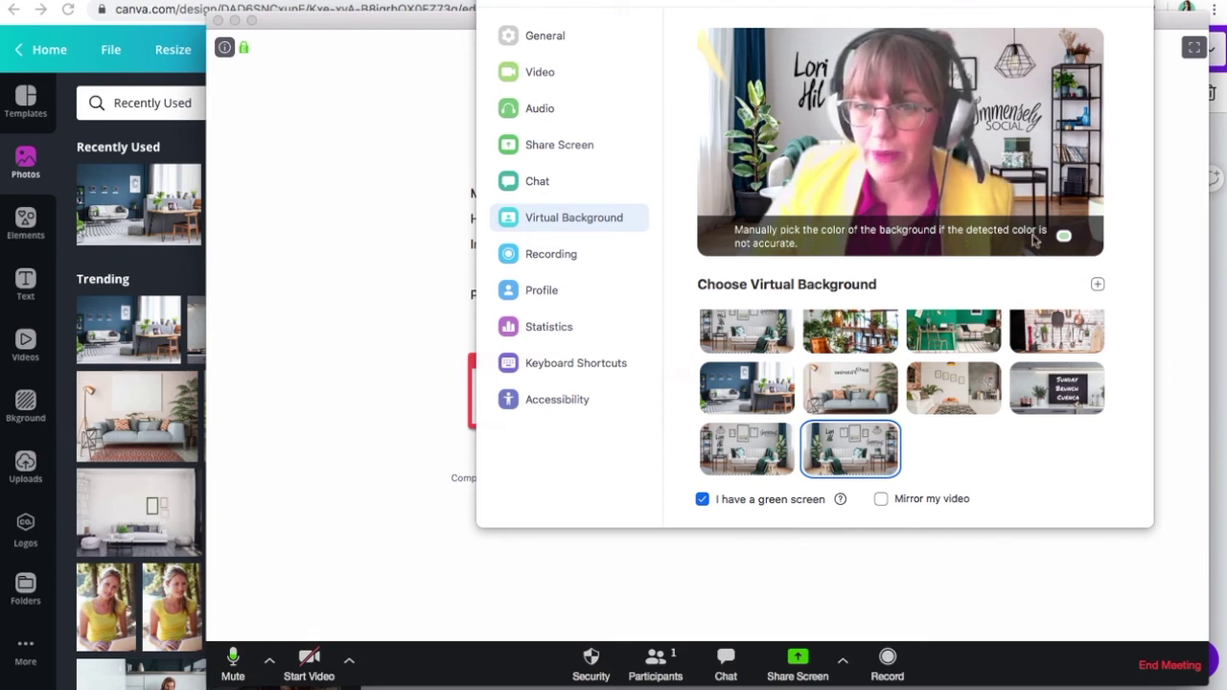
Pick the green-screen key colour from the green backdrop in the camera preview.
left_click(1065, 236)
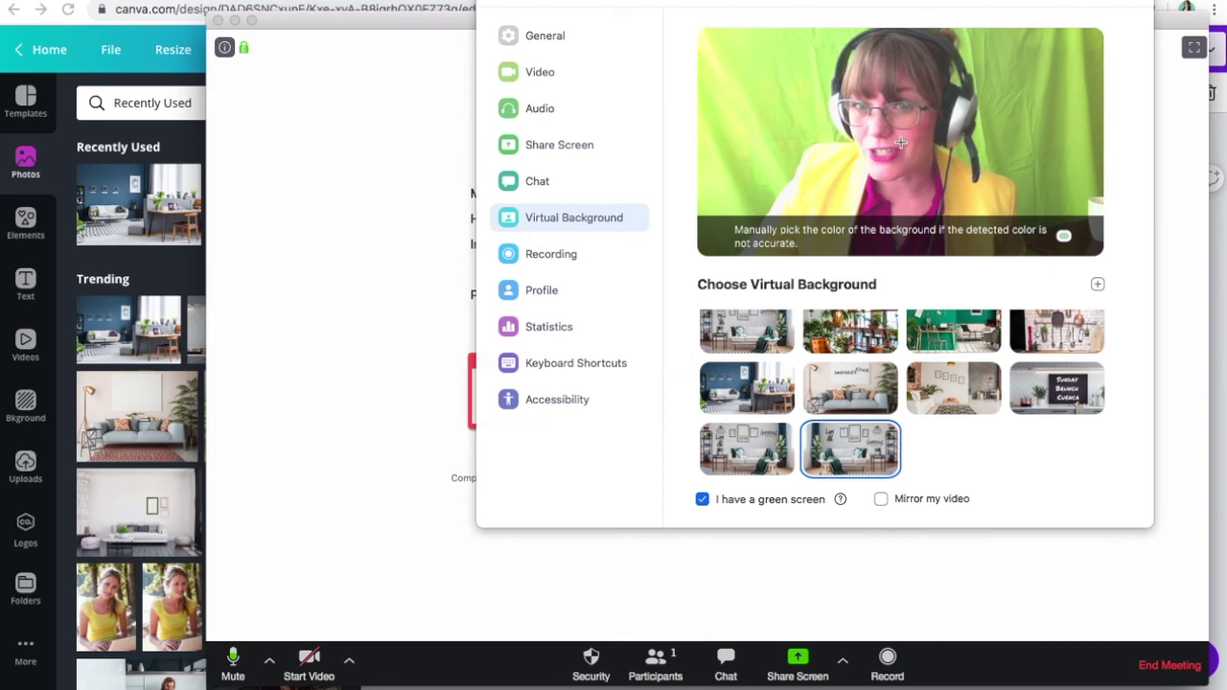
left_click(757, 123)
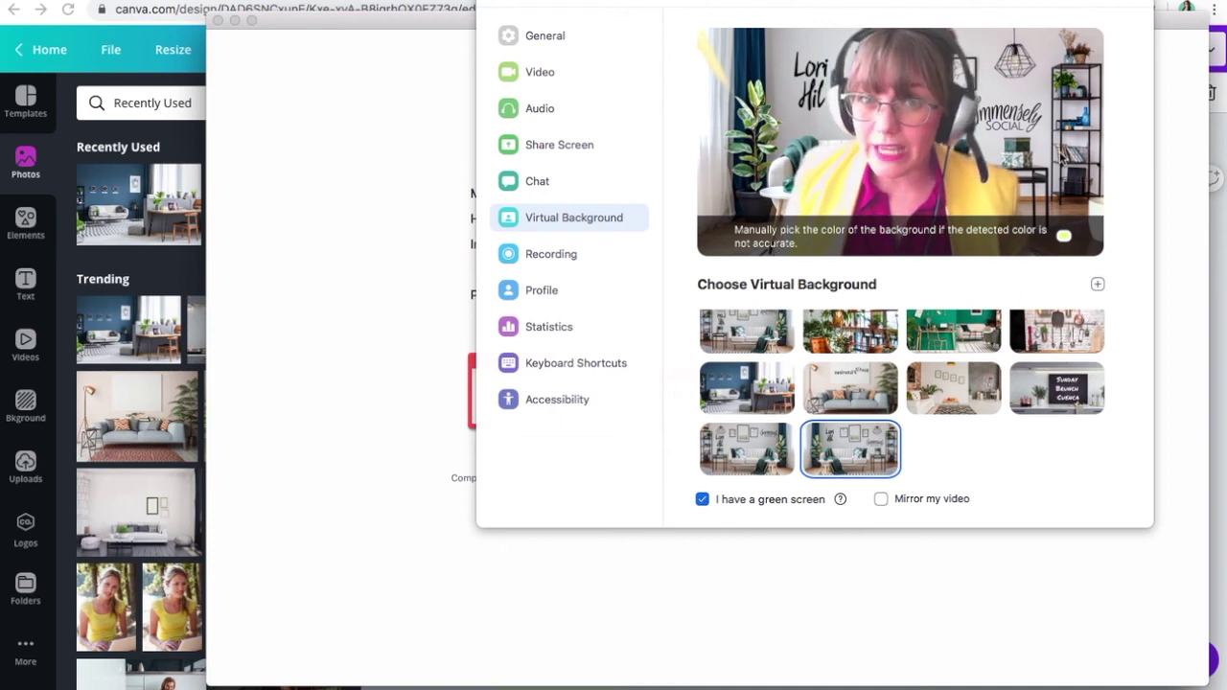
mouse_move(1069, 159)
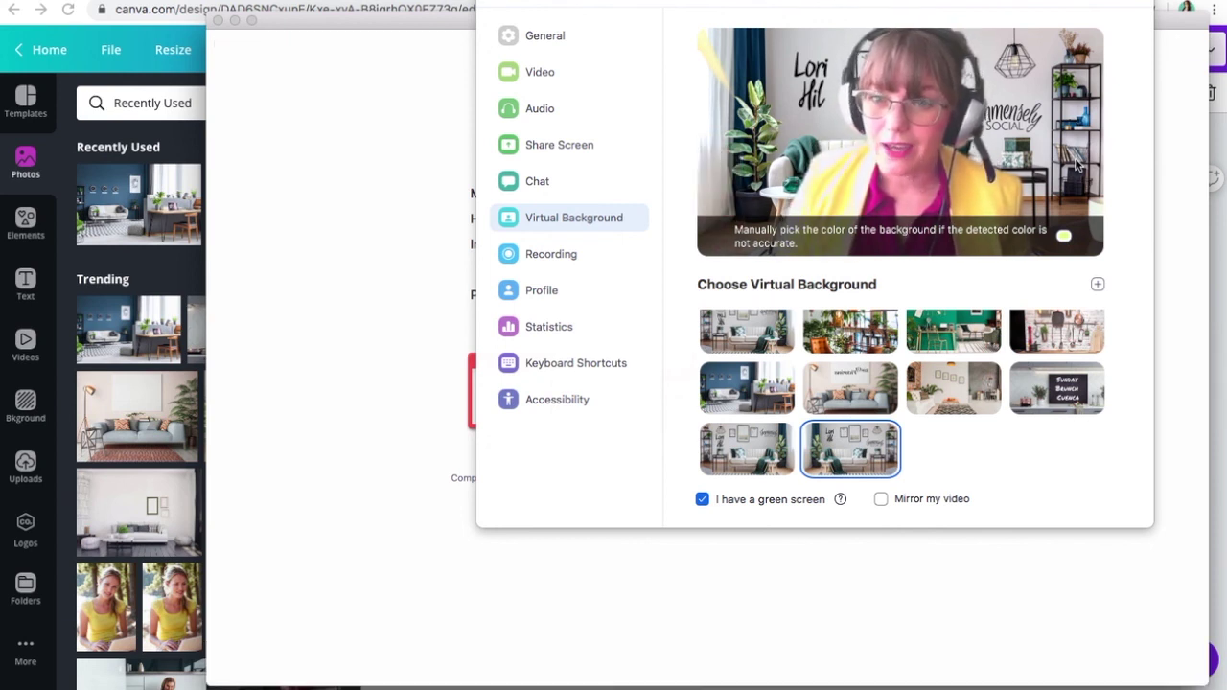
mouse_move(911, 75)
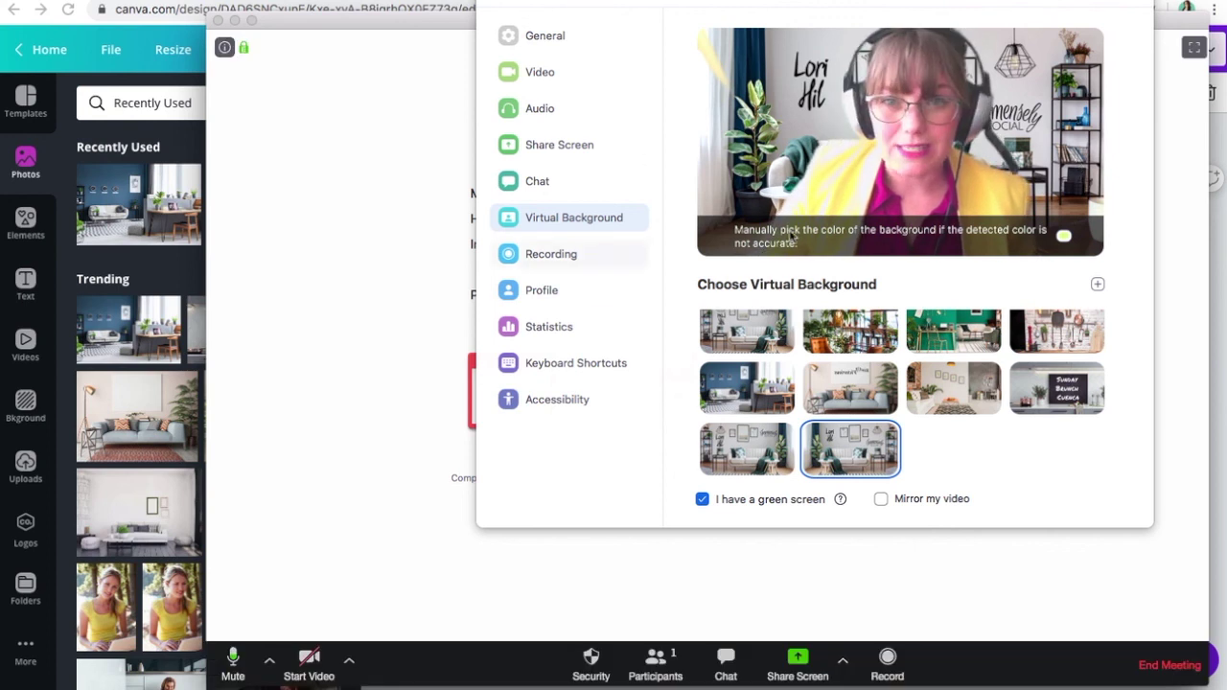